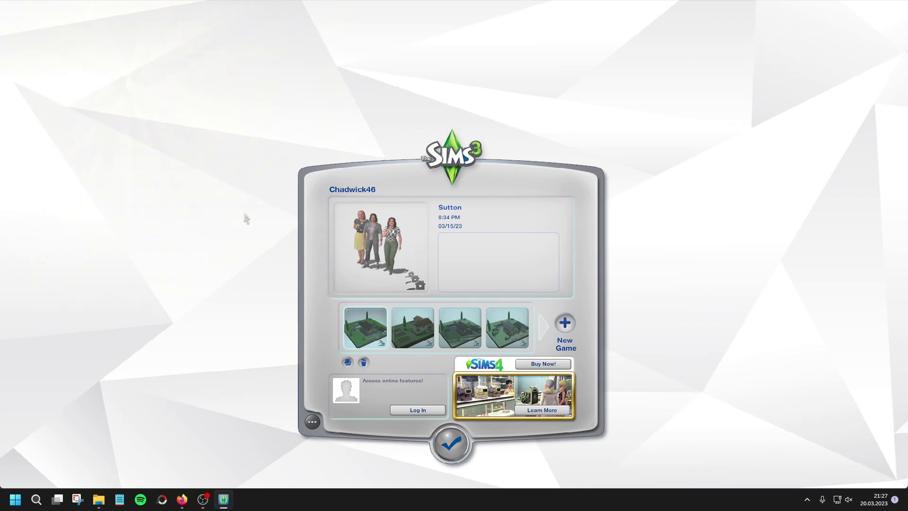
Step: Switch to Firefox and download AlderLakePatch.zip from the Intel Alder Lake Patch page on Mod The Sims
key("alt+Tab")
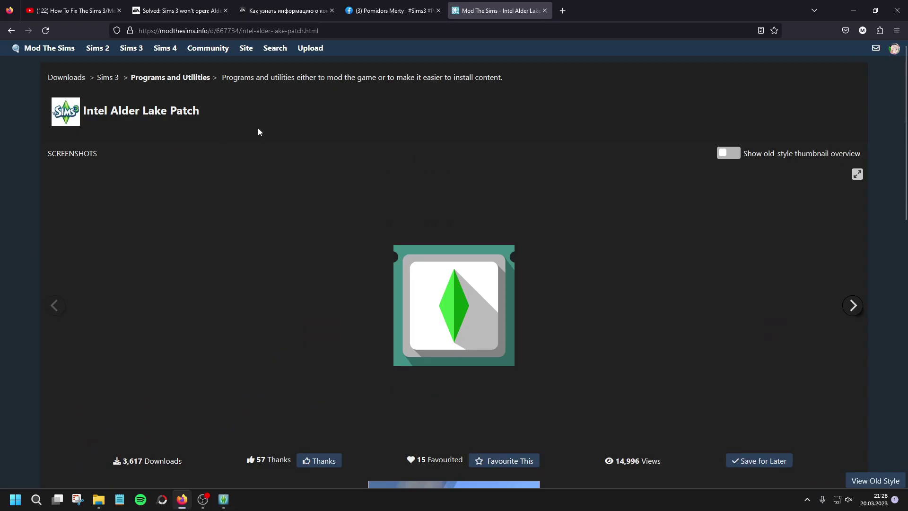
scroll(215, 188, "down", 5)
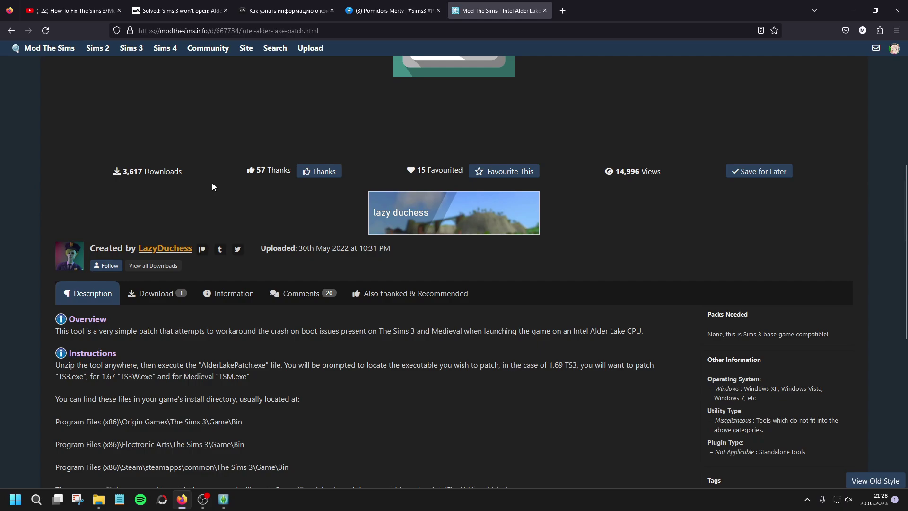
scroll(215, 187, "down", 1)
left_click(157, 245)
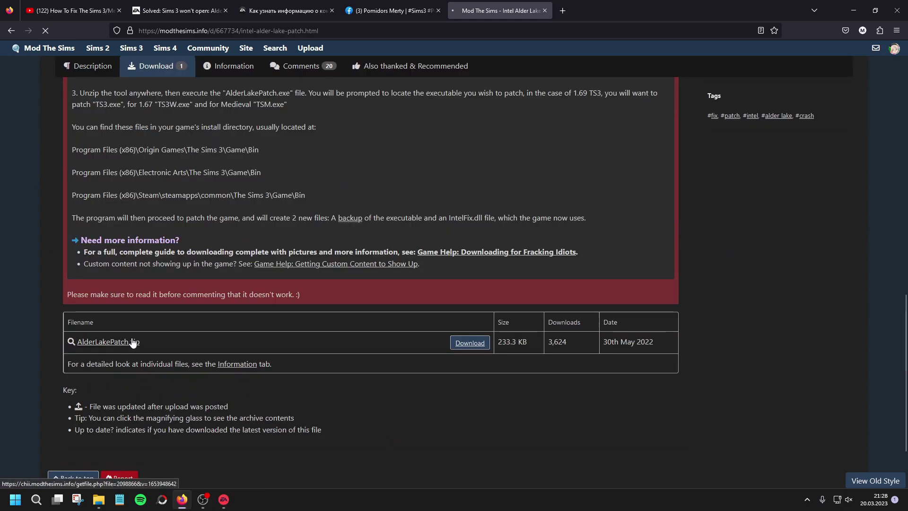
left_click(129, 341)
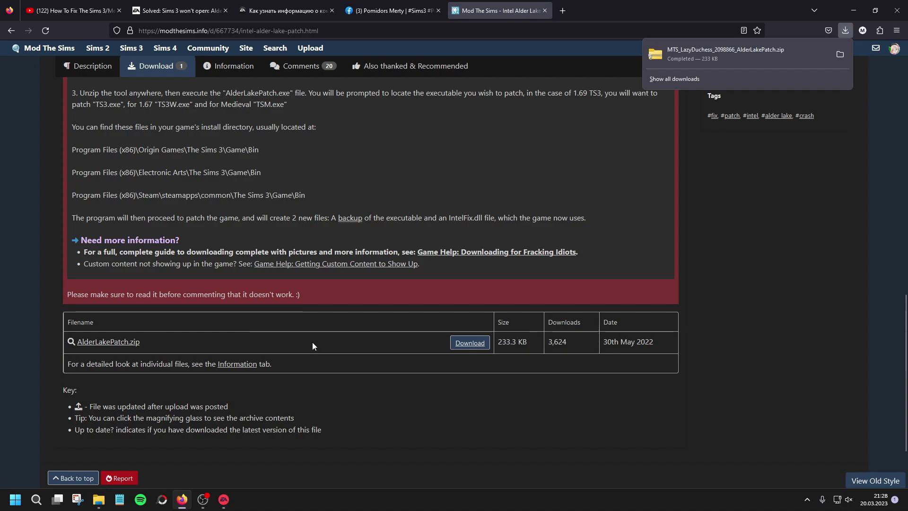
Step: Return to the patch description and extract the downloaded MTS_LazyDuchess_2098866_AlderLakePatch archive with WinRAR
scroll(316, 336, "up", 8)
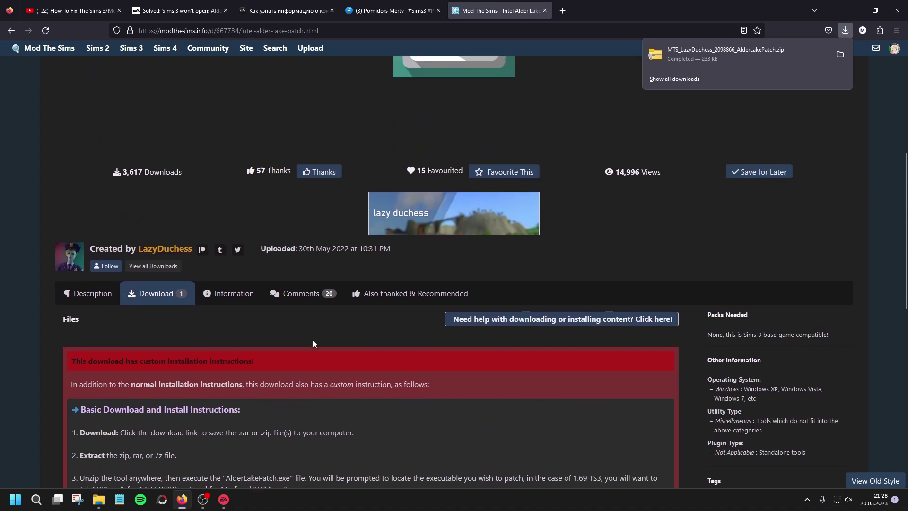
left_click(97, 302)
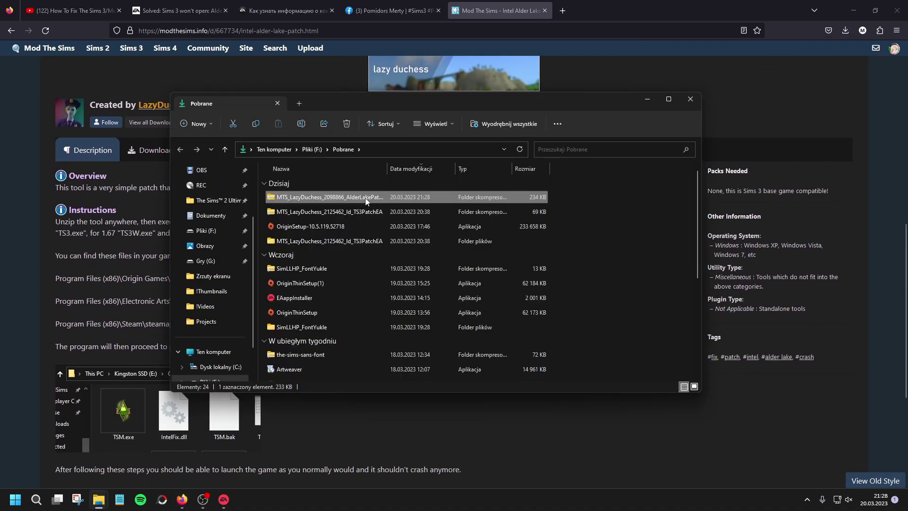
right_click(370, 201)
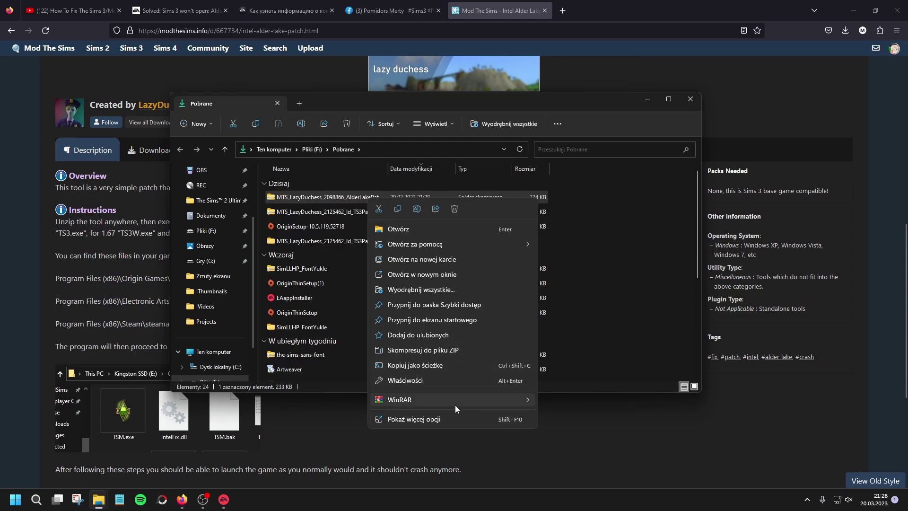
mouse_move(455, 402)
left_click(579, 436)
Step: Check the patch instructions in Firefox and run AlderLakePatch from the extracted folder, accepting its request to locate an executable
key("alt+Tab")
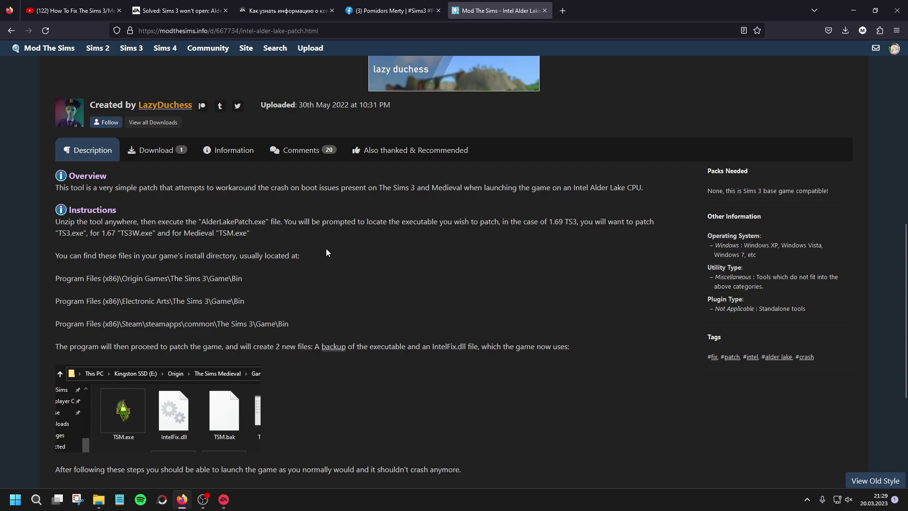
scroll(326, 252, "down", 1)
key("alt+Tab")
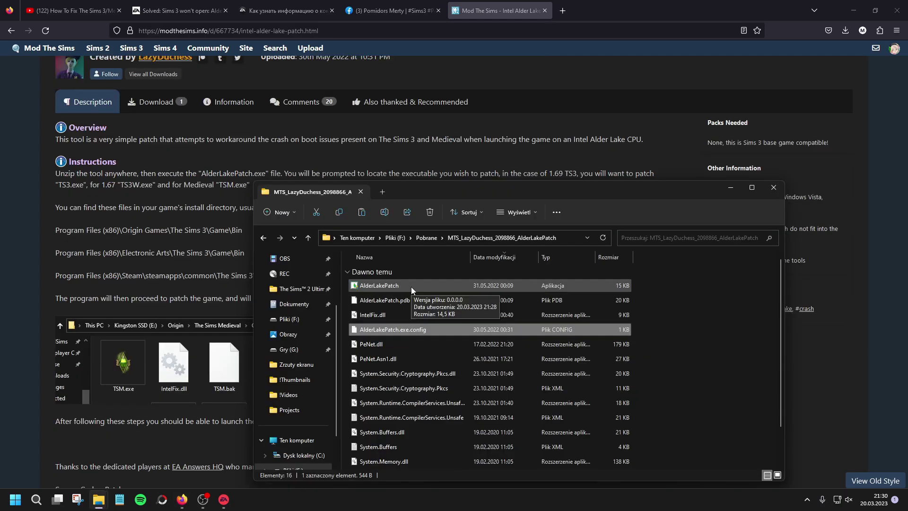
double_click(411, 287)
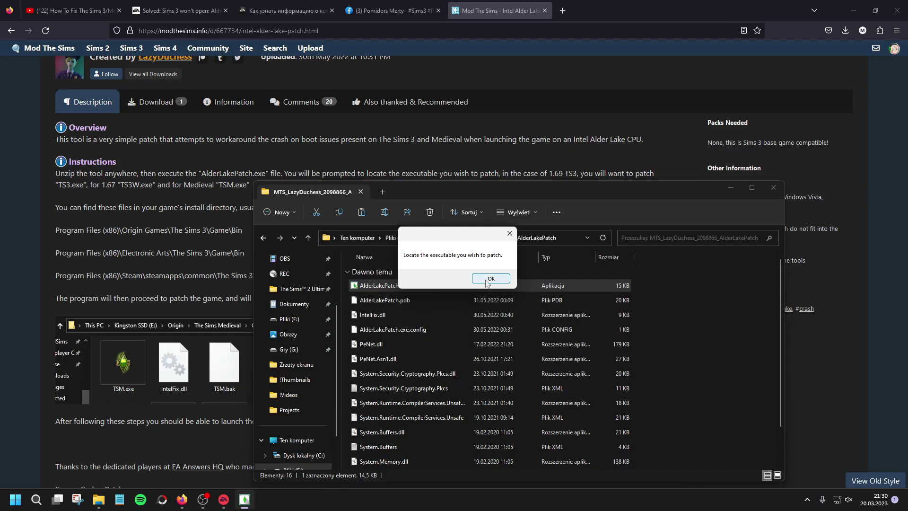
left_click(486, 280)
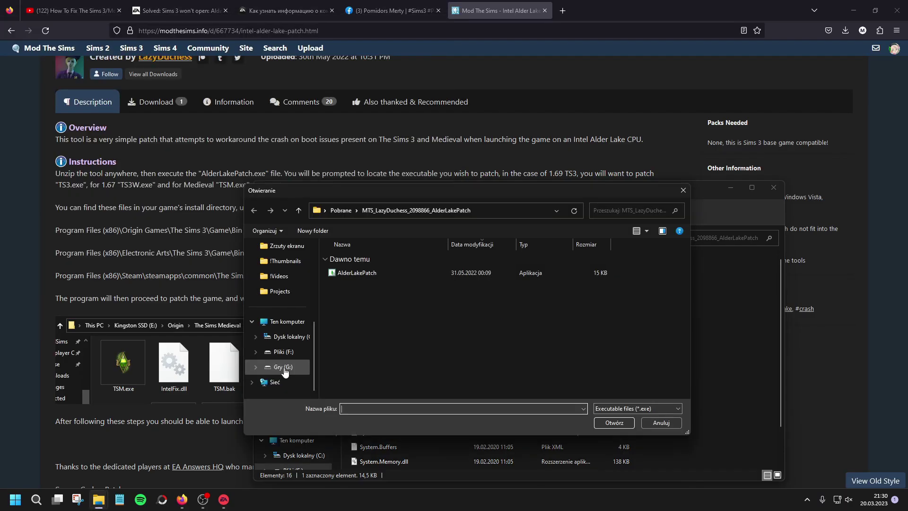
Step: Choose the TS3 application in G:\Electronic Arts\The Sims 3\Game\Bin as the executable to patch
left_click(284, 368)
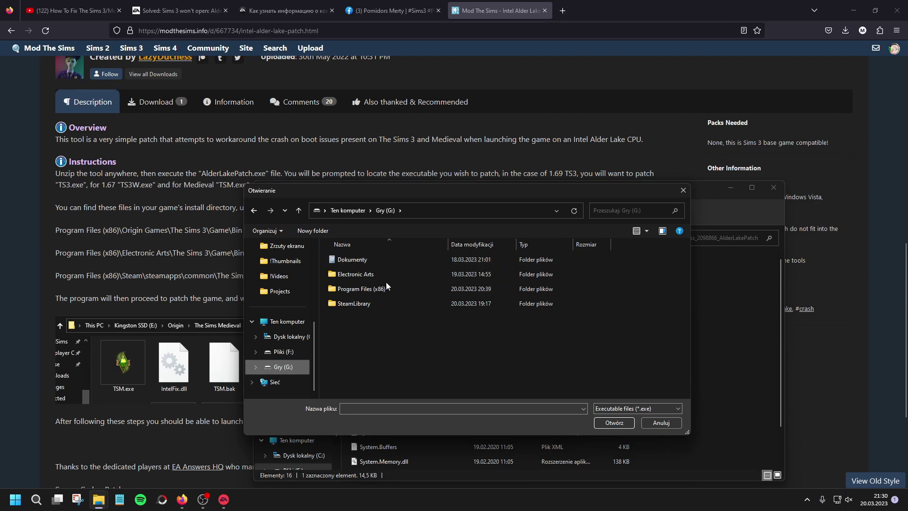
double_click(369, 275)
double_click(362, 274)
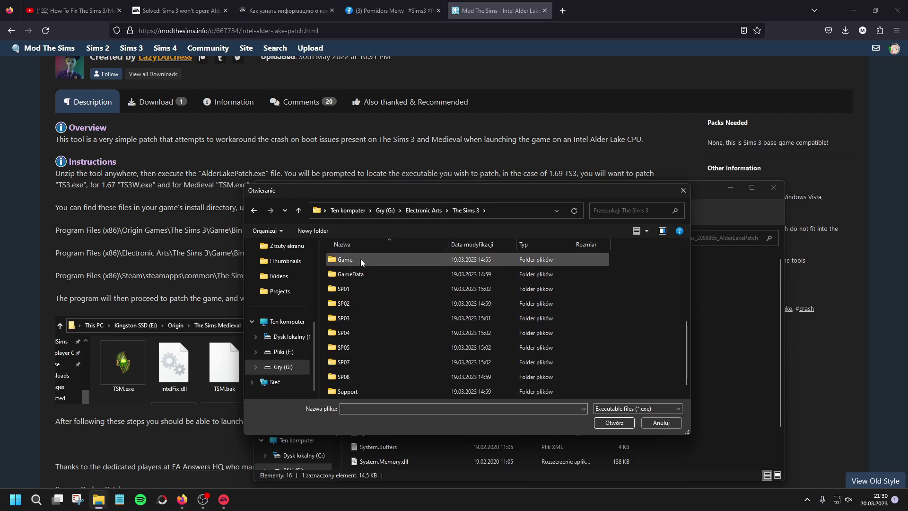
double_click(361, 259)
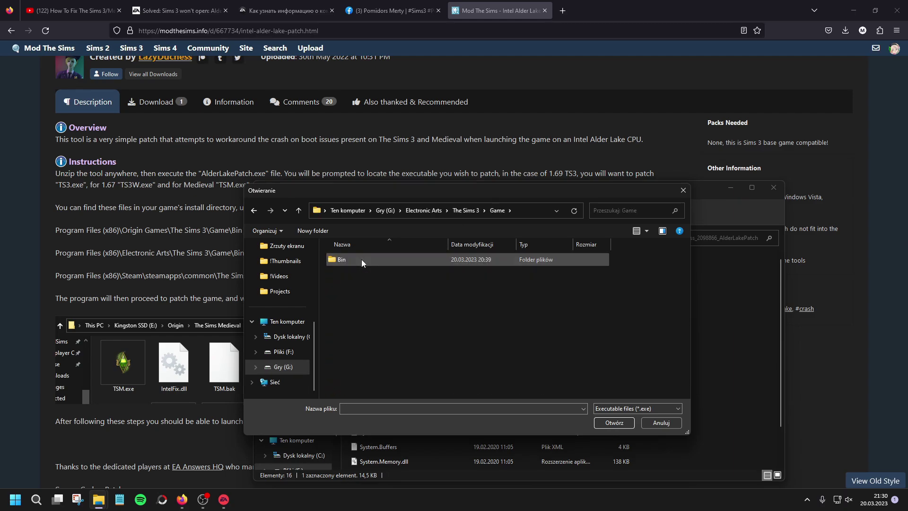
double_click(361, 259)
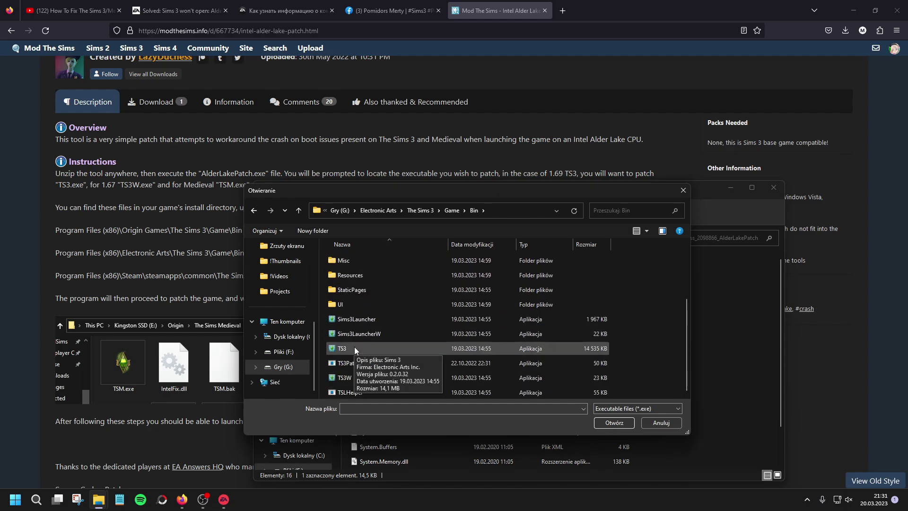
double_click(353, 348)
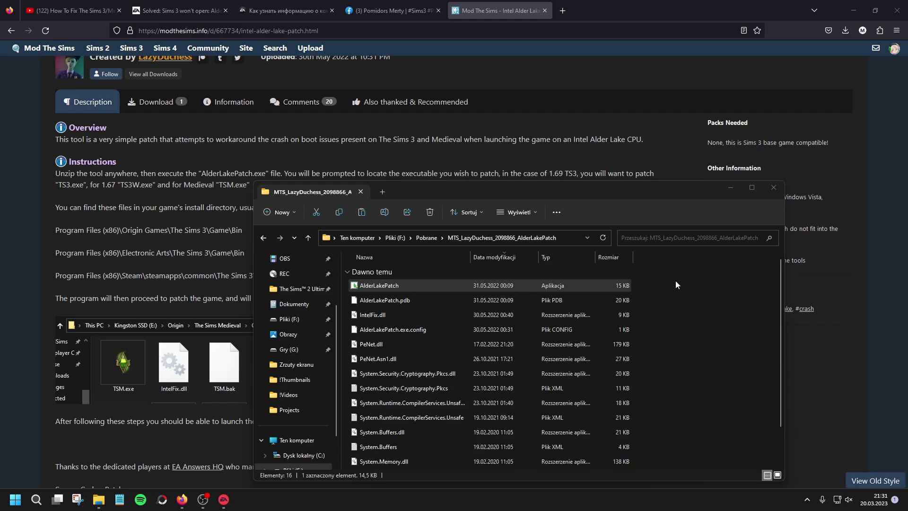
Step: Close the patch folder window and launch The Sims 3 from its desktop shortcut
key("alt+F4")
key("super+d")
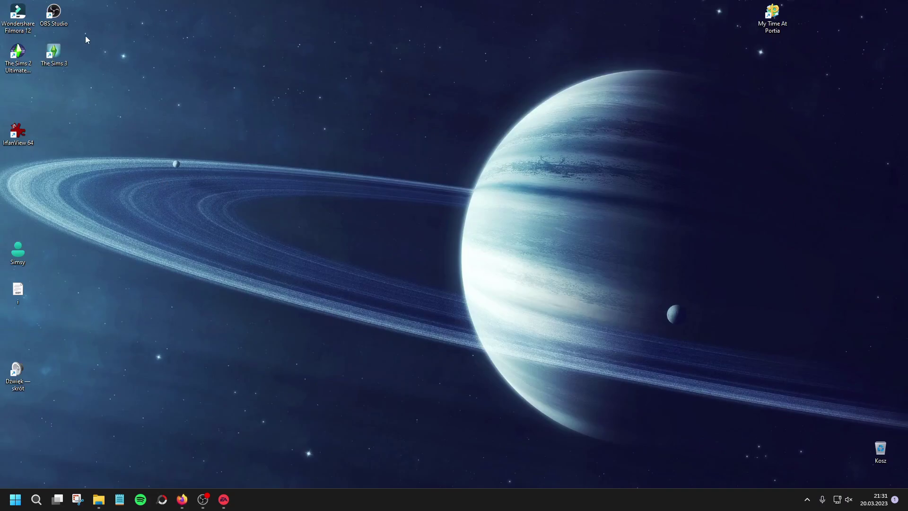
double_click(54, 52)
double_click(61, 66)
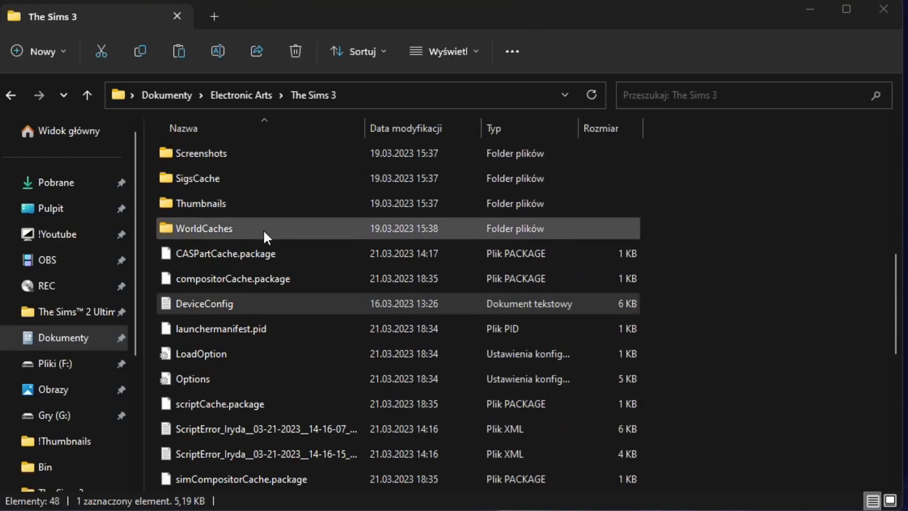
Step: Open the DeviceConfig file from Dokumenty\Electronic Arts\The Sims 3 in Notatnik and reposition its window
right_click(256, 310)
mouse_move(385, 331)
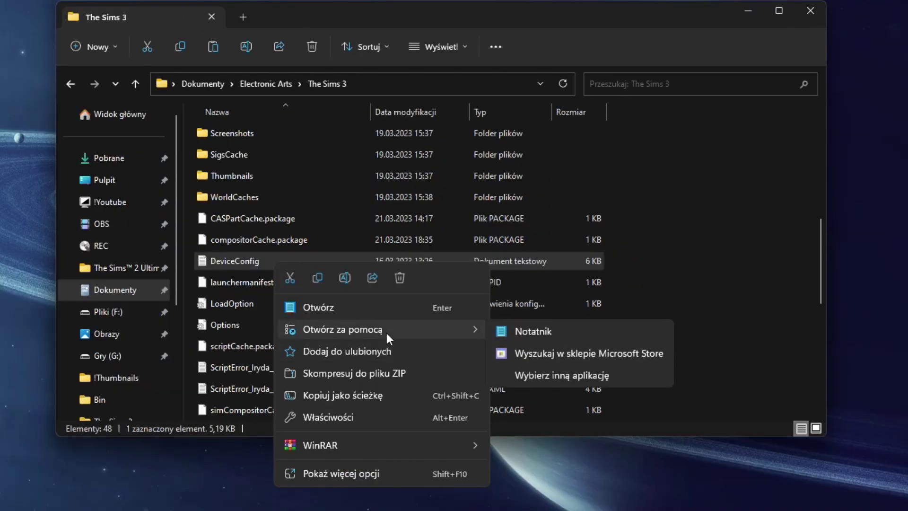
left_click(529, 333)
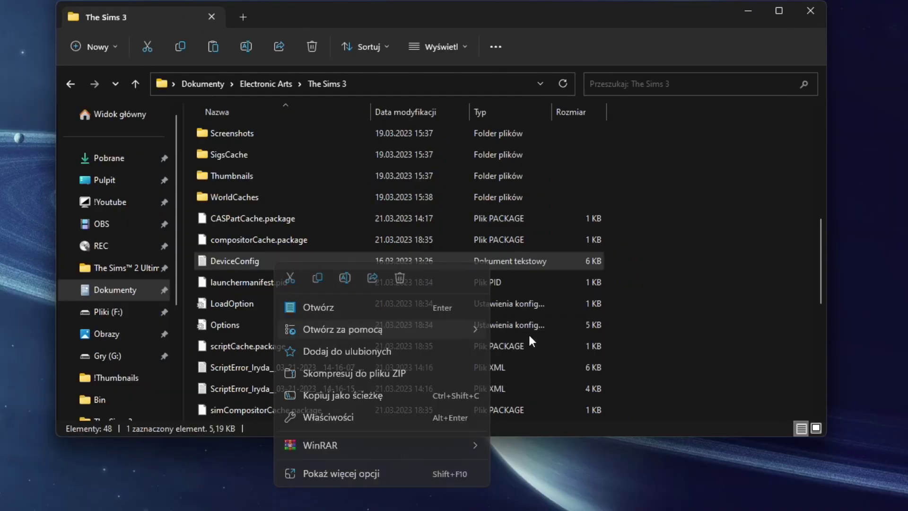
left_click_drag(721, 14, 502, 12)
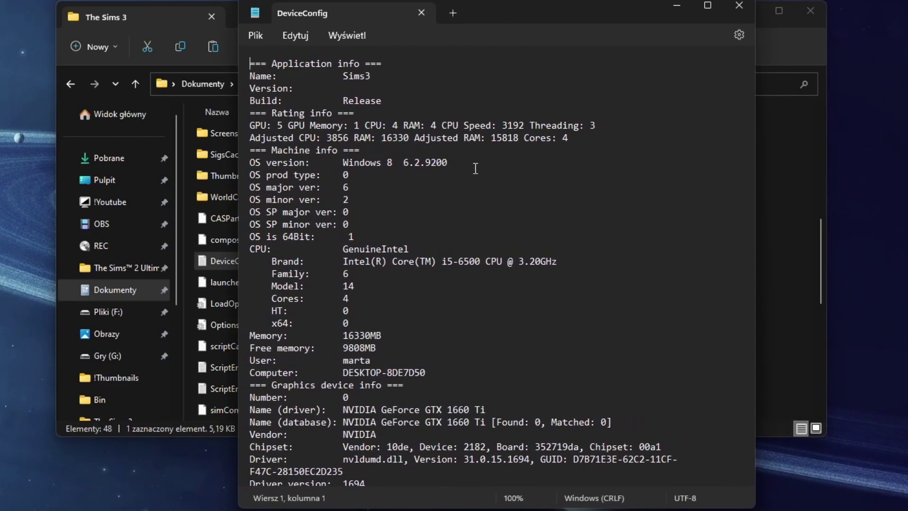
Step: Examine the graphics card's driver and database names, including the Found and Matched values, in DeviceConfig
scroll(320, 325, "down", 2)
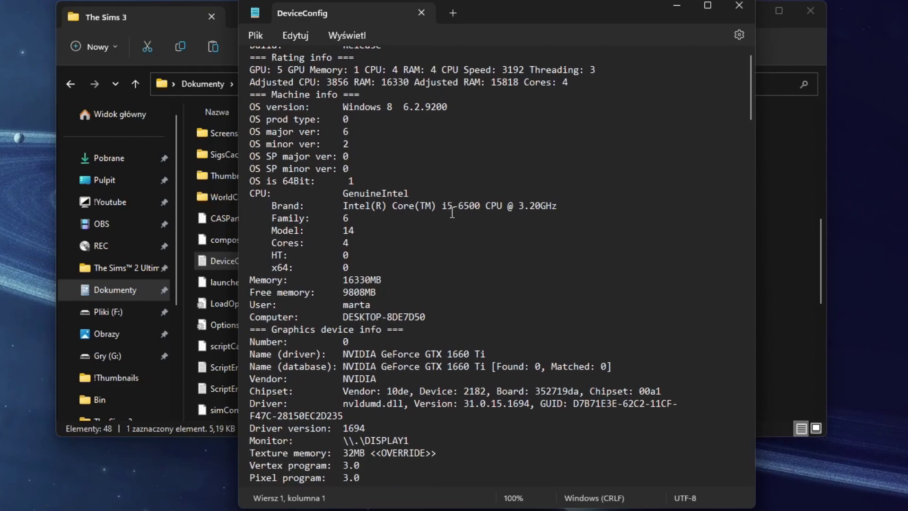
left_click_drag(342, 324, 615, 337)
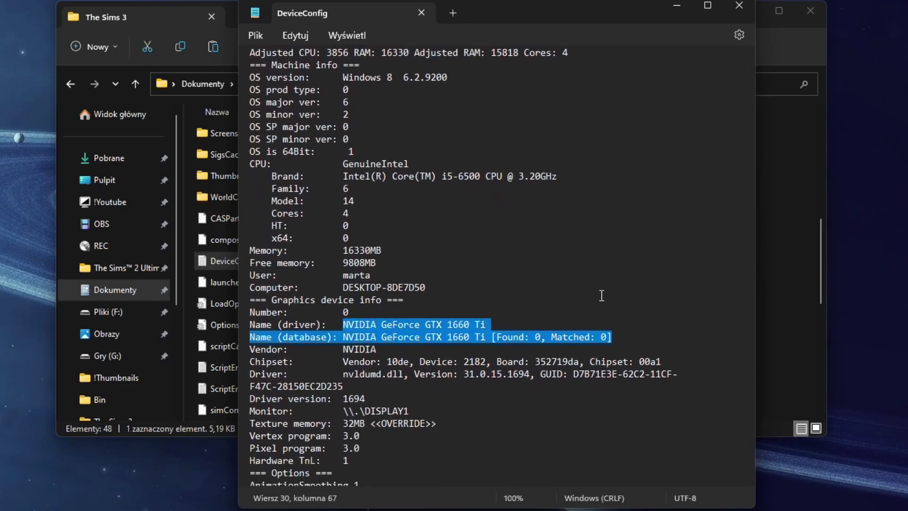
left_click(554, 340)
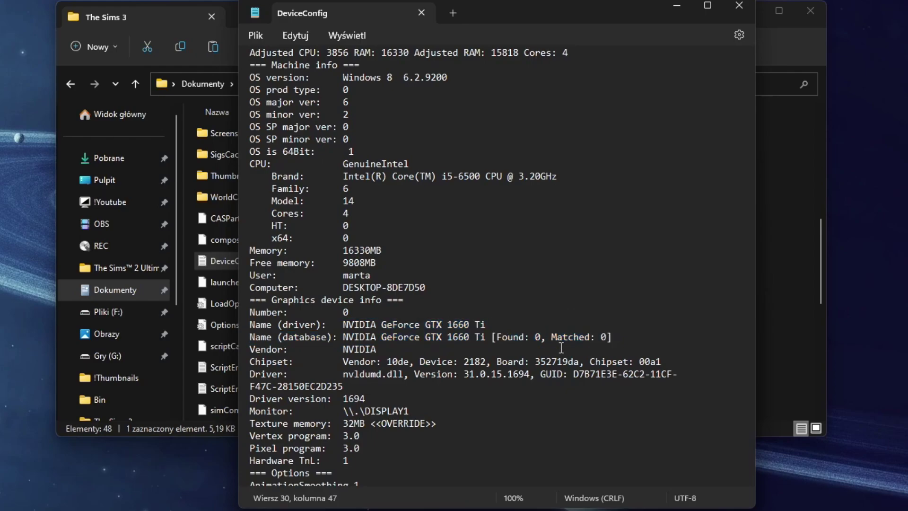
left_click(591, 338)
double_click(537, 337)
double_click(603, 337)
left_click(626, 339)
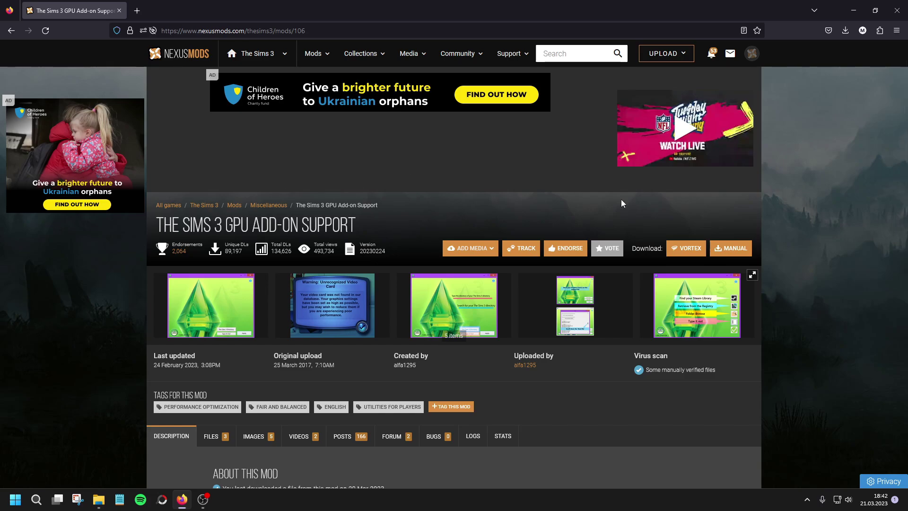
Step: Download The Sims 3 GPU Add-on (2023-02-24) manually from Nexus Mods using the free slow download
left_click(733, 250)
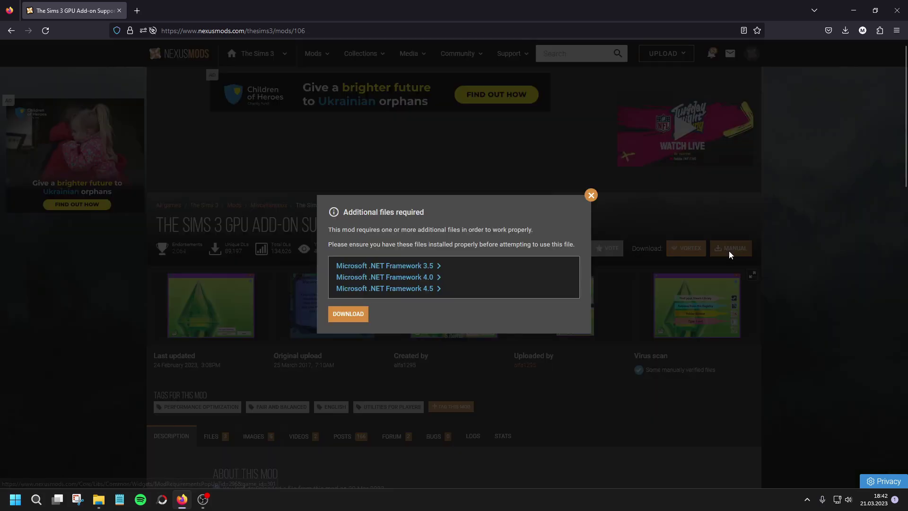
left_click(348, 318)
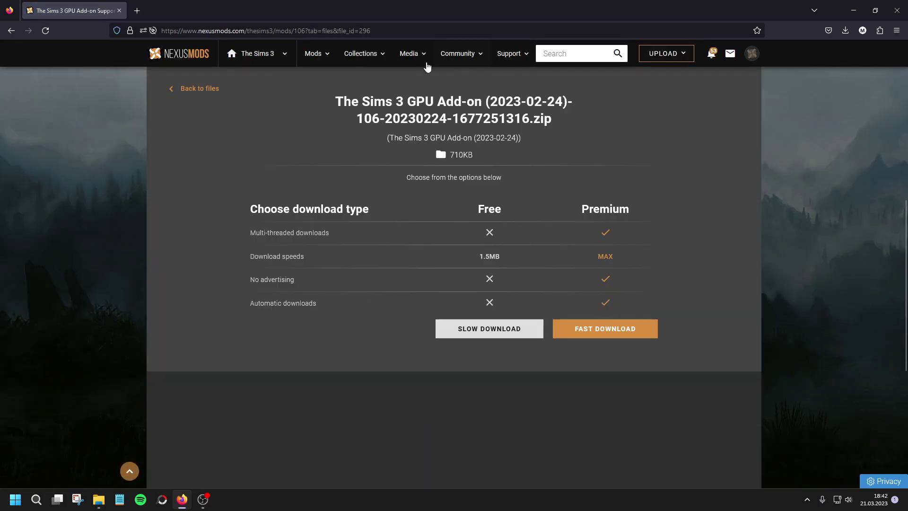
left_click(478, 331)
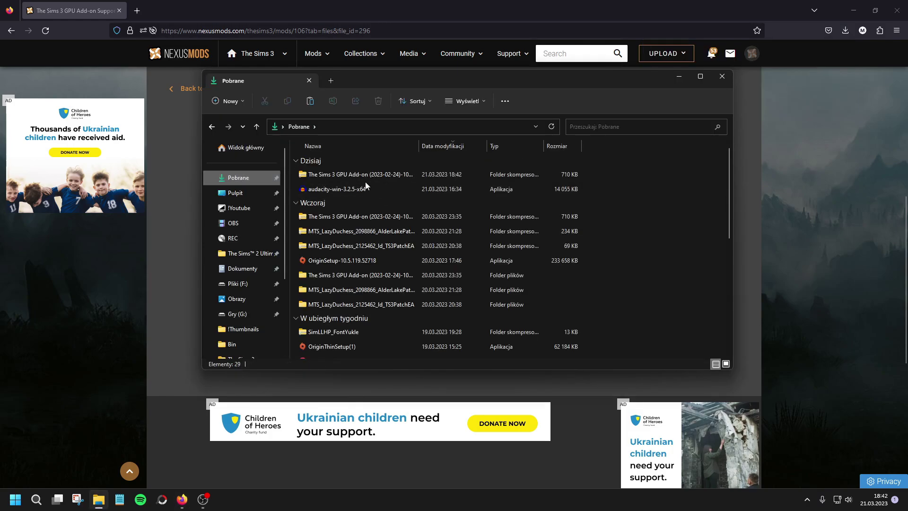
right_click(353, 174)
mouse_move(411, 376)
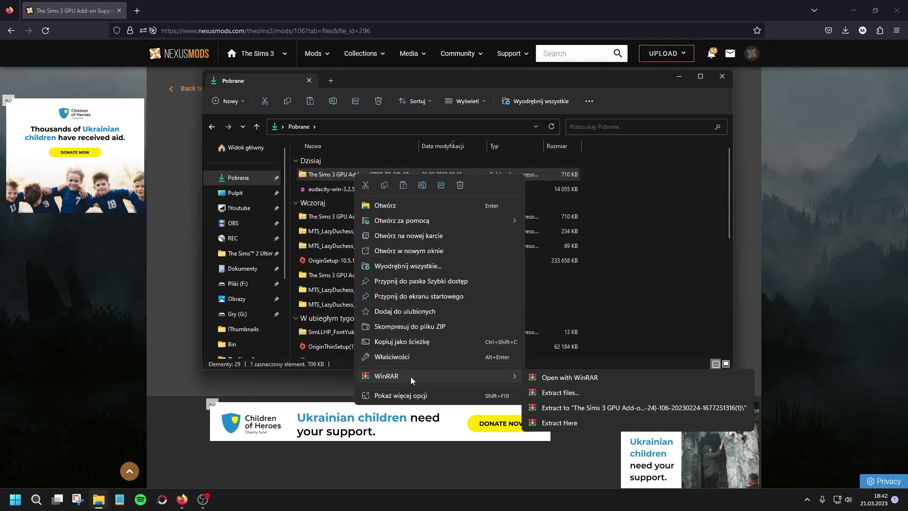
left_click(646, 275)
left_click(339, 333)
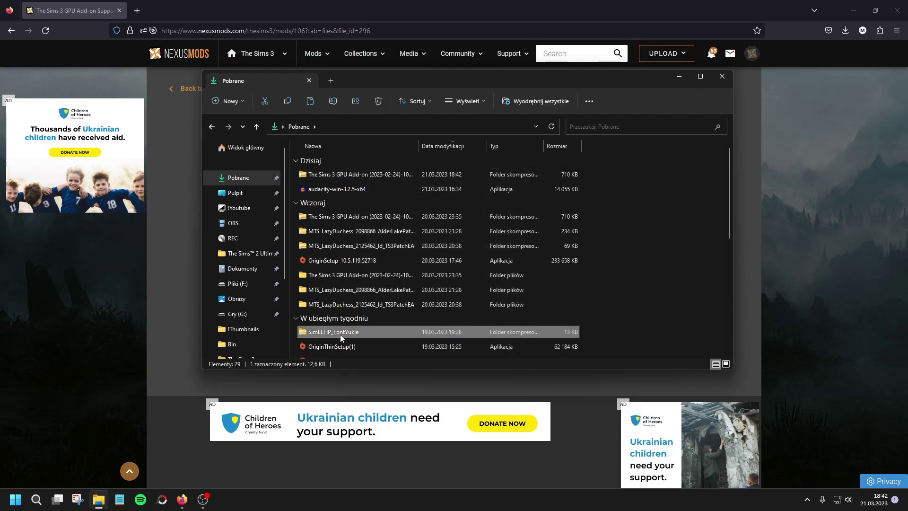
Step: Run TS3_GPU_Addon from the extracted The Sims 3 GPU Add-on folder and dismiss its information message
double_click(350, 274)
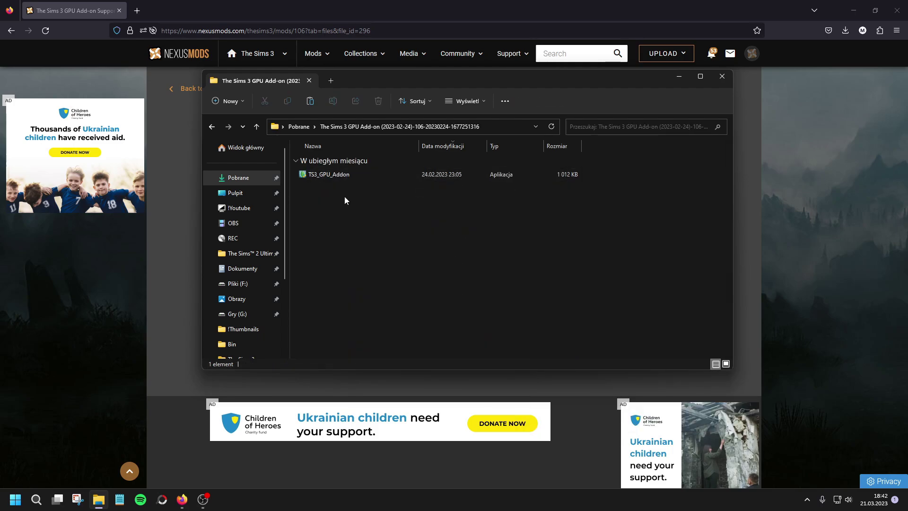
double_click(350, 176)
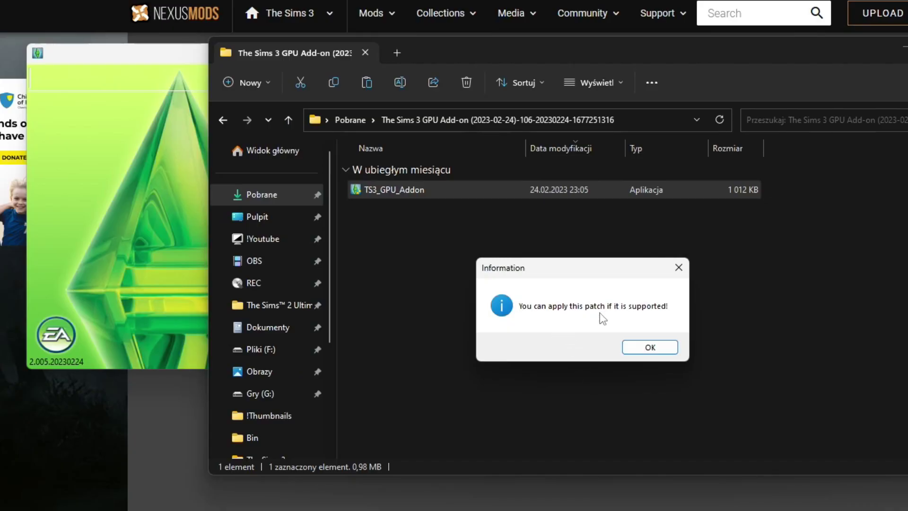
left_click(640, 350)
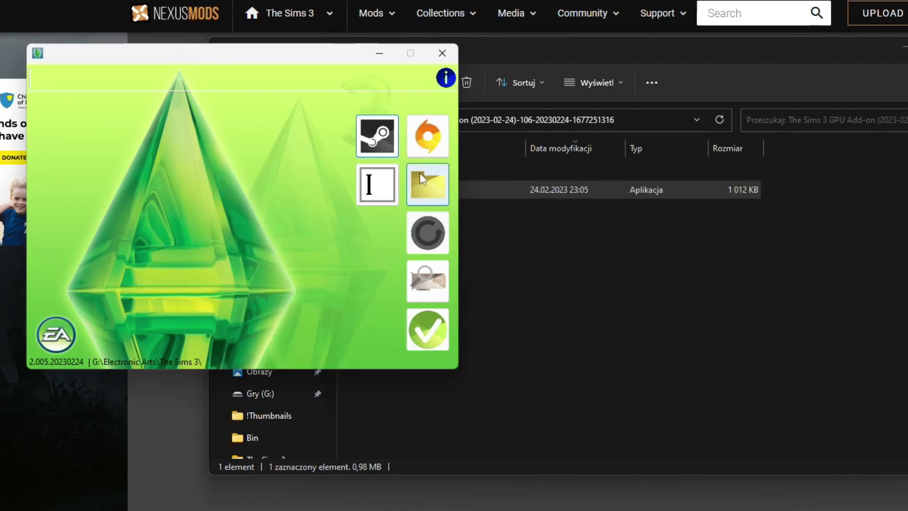
left_click(418, 151)
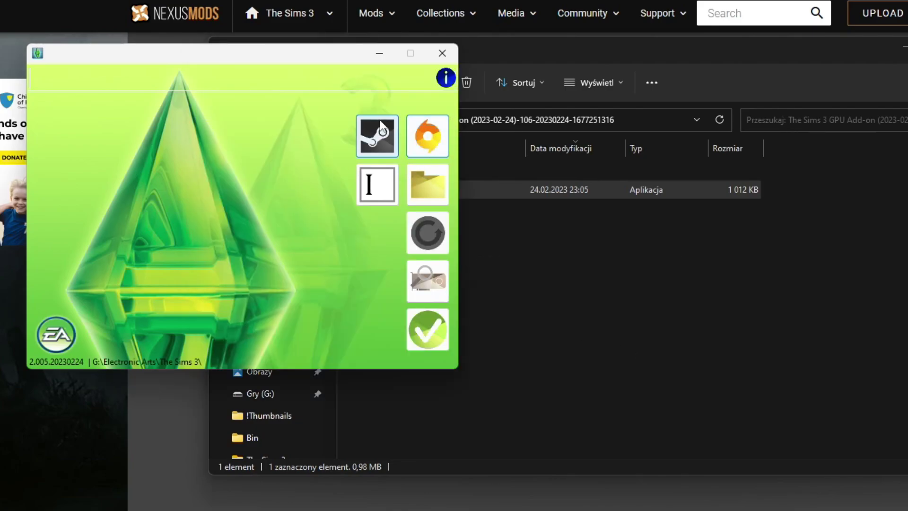
left_click(375, 138)
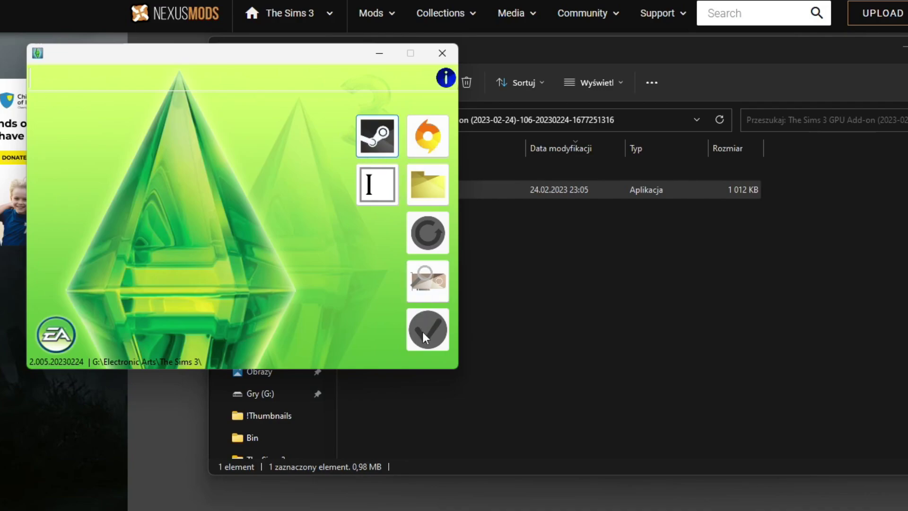
left_click(422, 140)
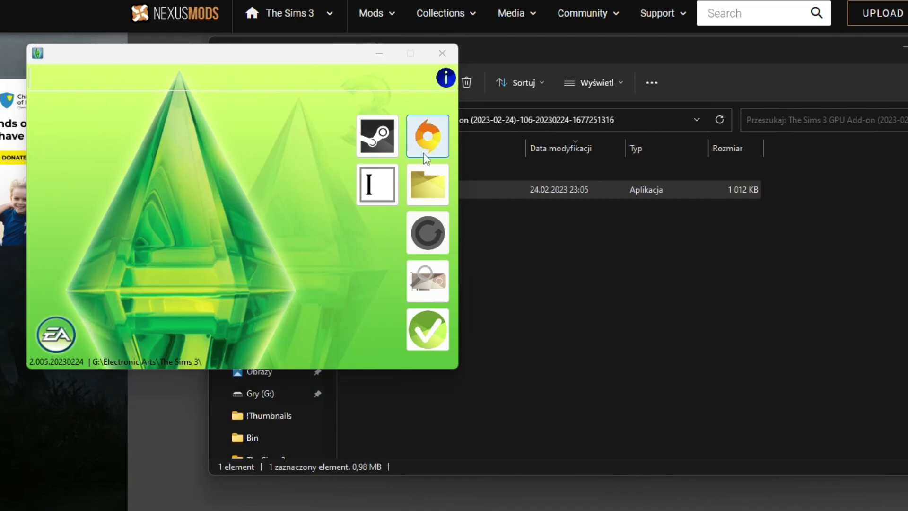
left_click(424, 180)
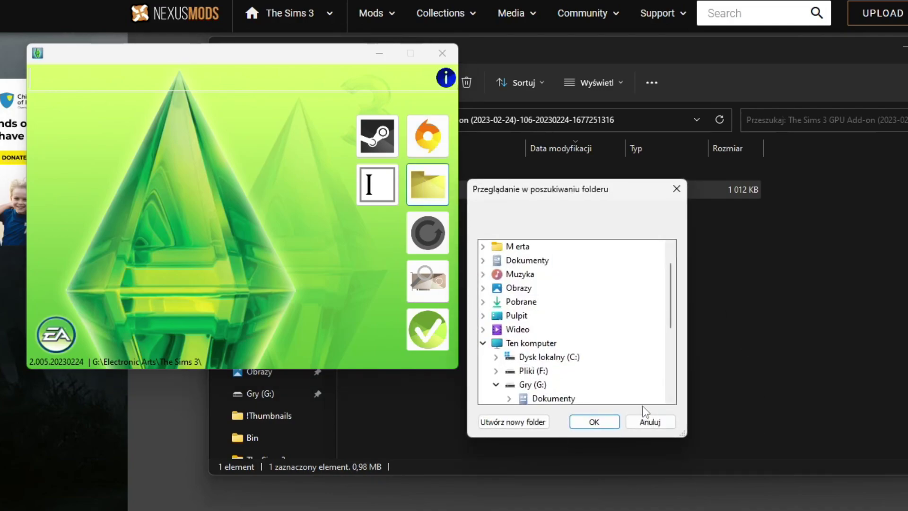
left_click(654, 423)
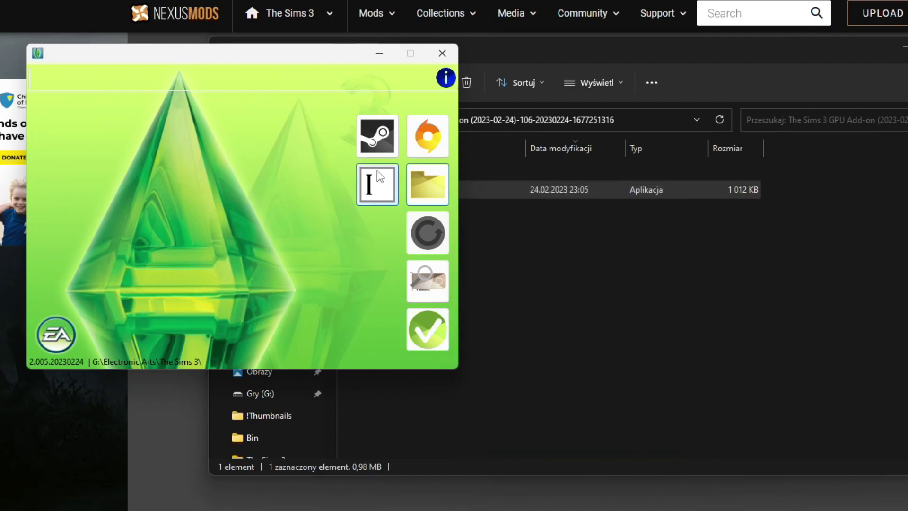
Step: Patch the Origin version of The Sims 3 with the GPU Add-on, dismiss the confirmation message and close the add-on
left_click(428, 147)
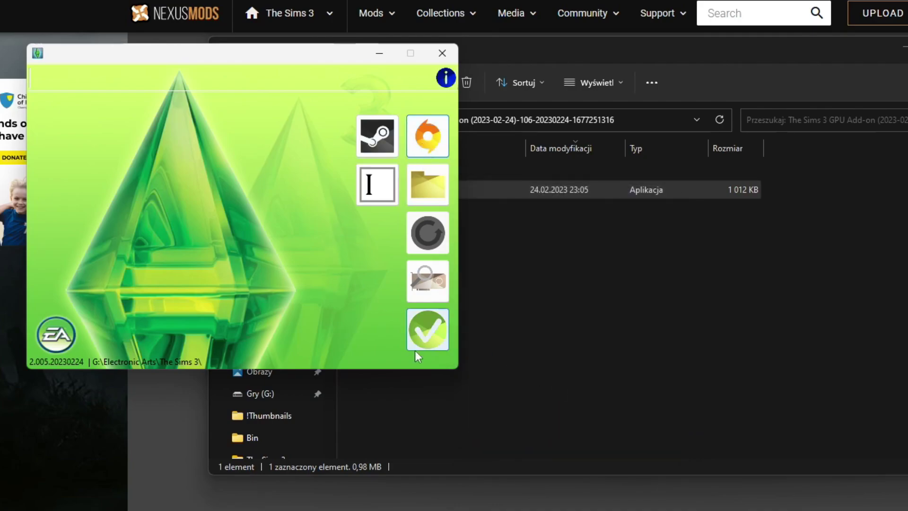
left_click(425, 336)
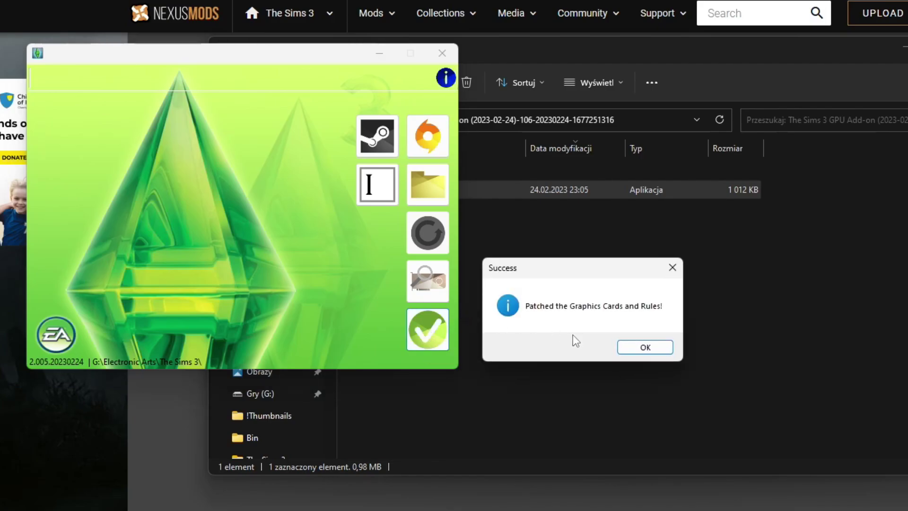
left_click(645, 347)
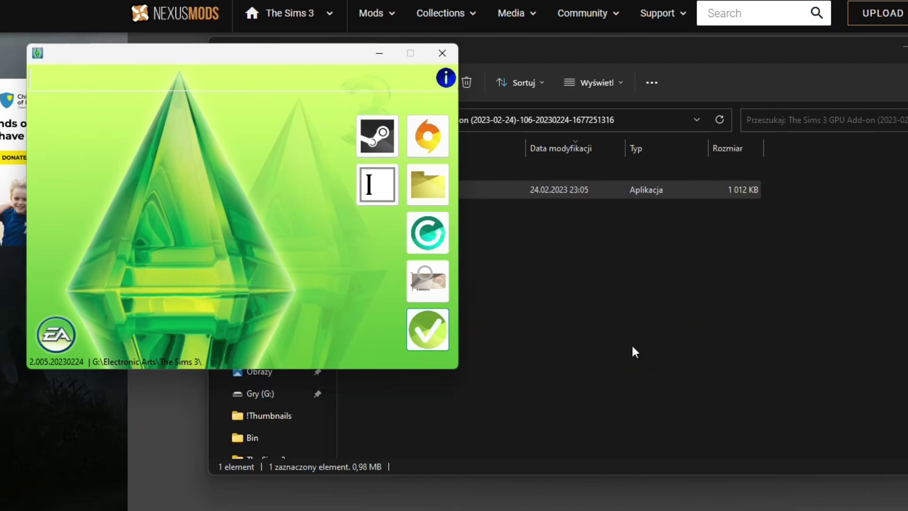
left_click(442, 53)
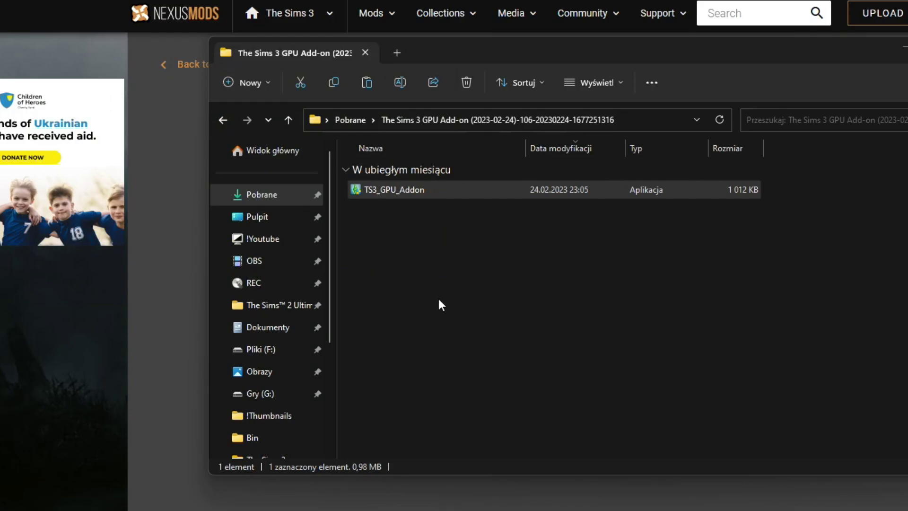
Step: Open the game's Bin folder at G:\Electronic Arts\The Sims 3\Game\Bin in the file explorer
scroll(283, 326, "down", 4)
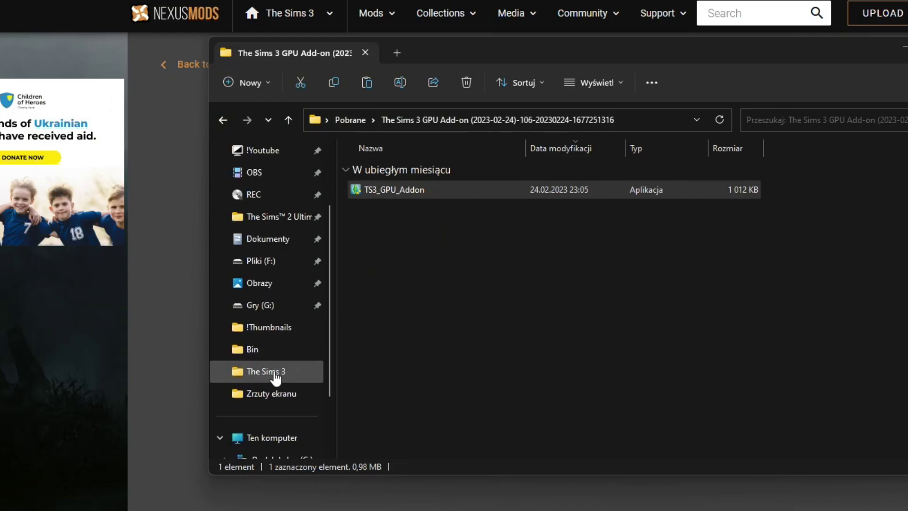
scroll(278, 379, "down", 4)
left_click(266, 415)
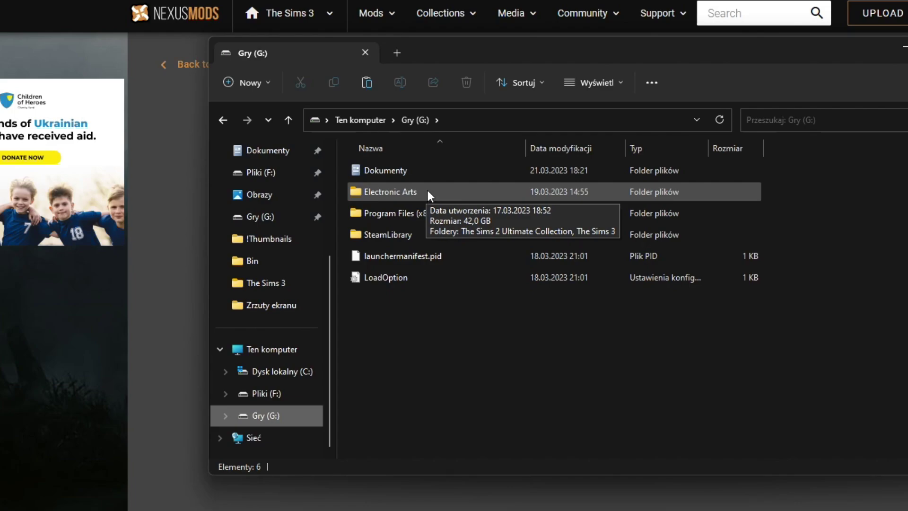
double_click(428, 194)
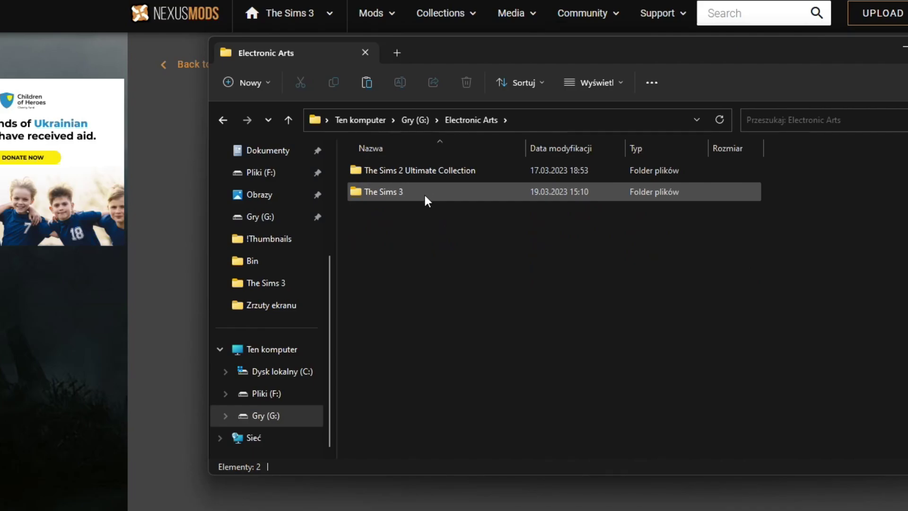
double_click(424, 193)
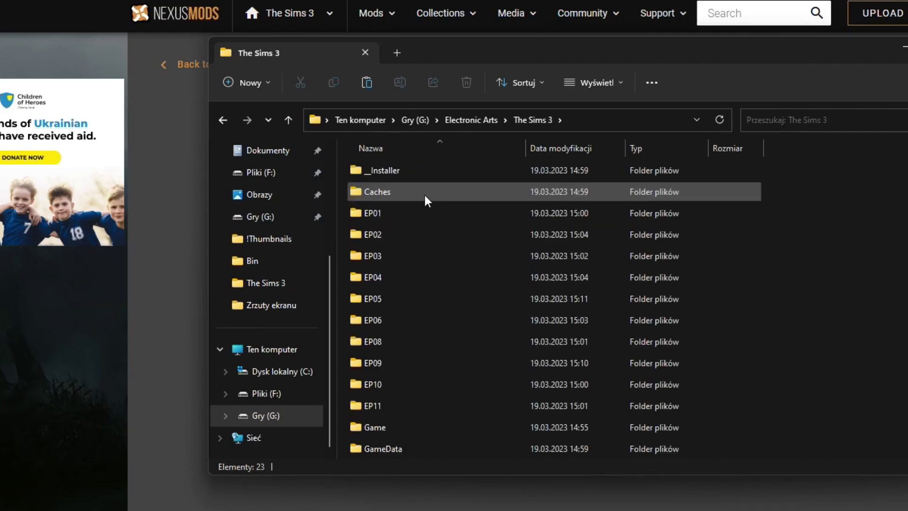
scroll(424, 214, "down", 3)
scroll(409, 256, "up", 3)
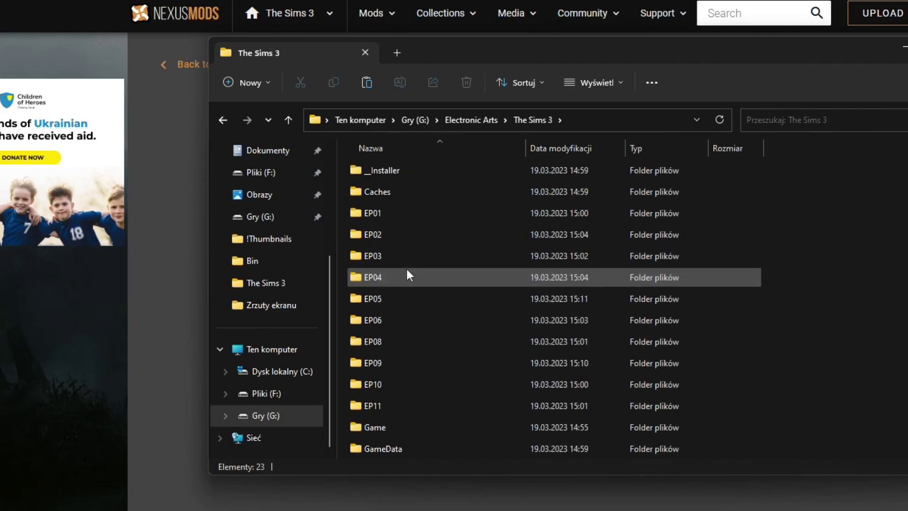
scroll(408, 276, "down", 2)
double_click(395, 321)
double_click(385, 176)
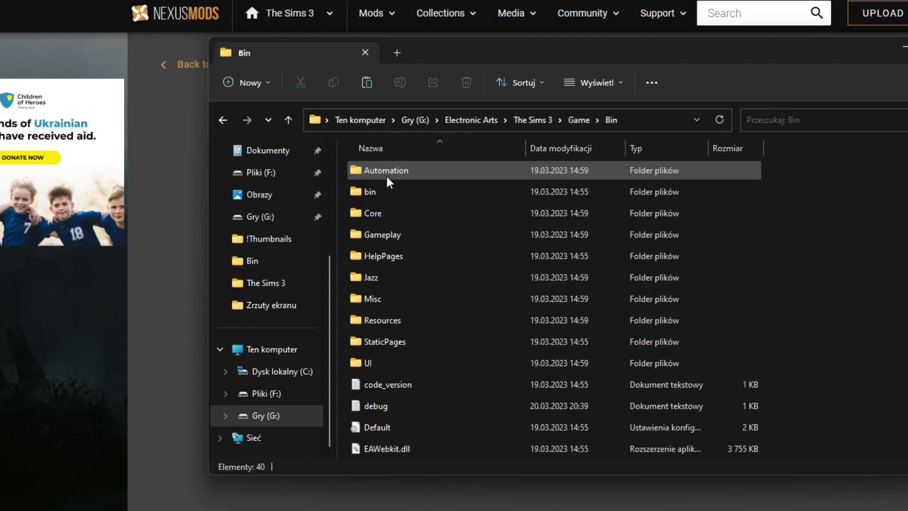
Step: Turn on file name extensions (Rozszerzenia nazw plików) for the Bin folder's file listing
scroll(391, 226, "down", 5)
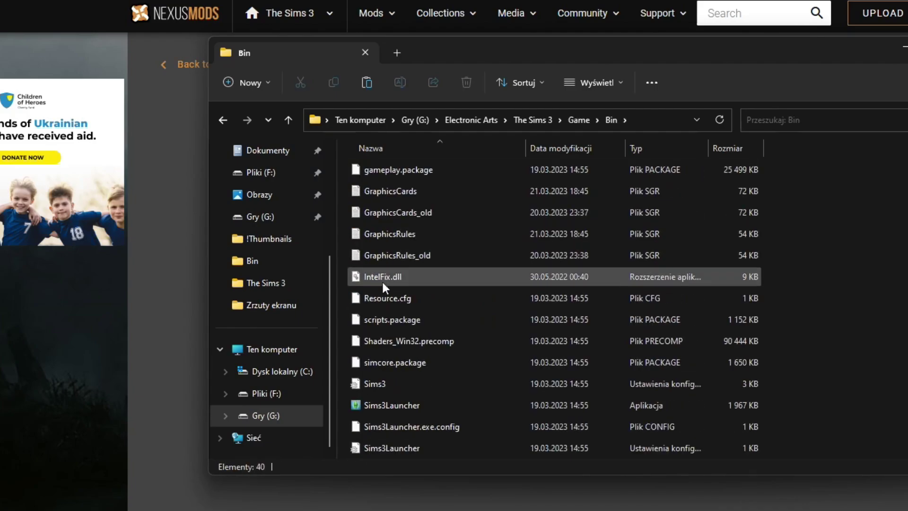
scroll(389, 234, "up", 1)
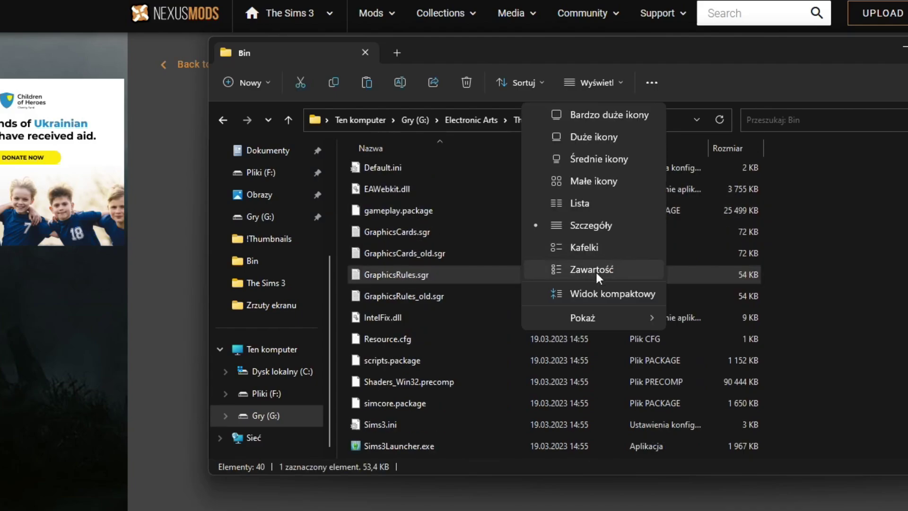
mouse_move(609, 319)
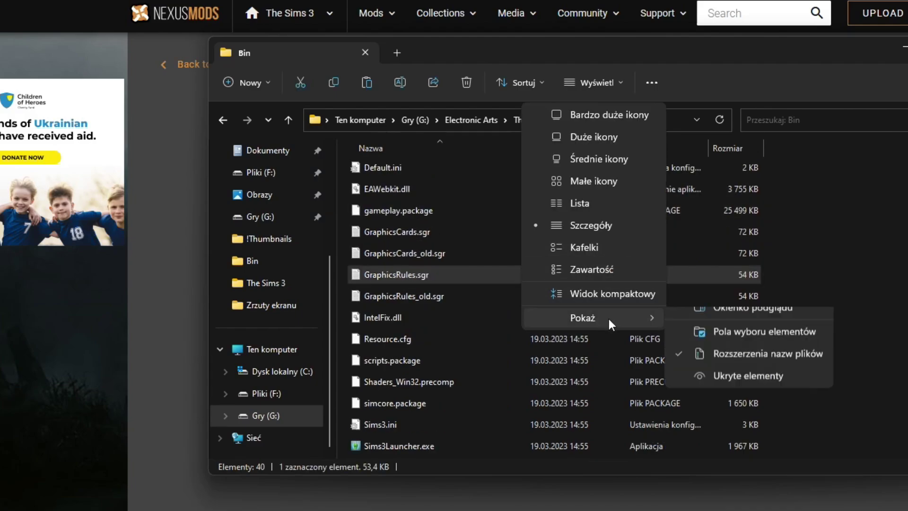
left_click(873, 254)
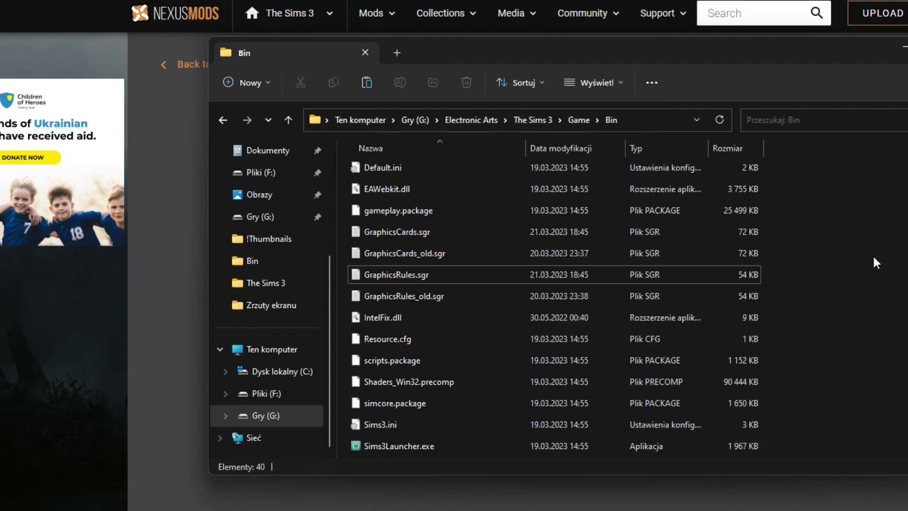
Step: Open GraphicsCards.sgr from the Bin folder in Notatnik and move its window aside so the file names stay uncovered
left_click(392, 237)
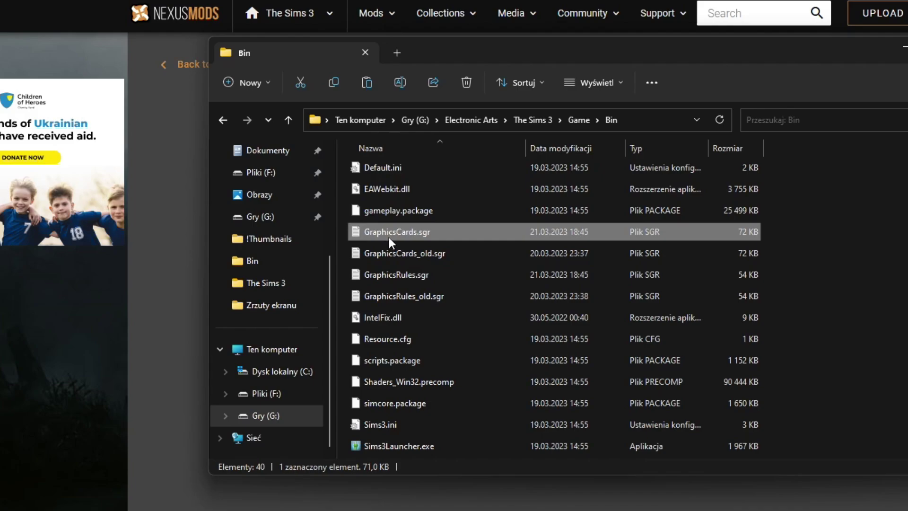
right_click(388, 236)
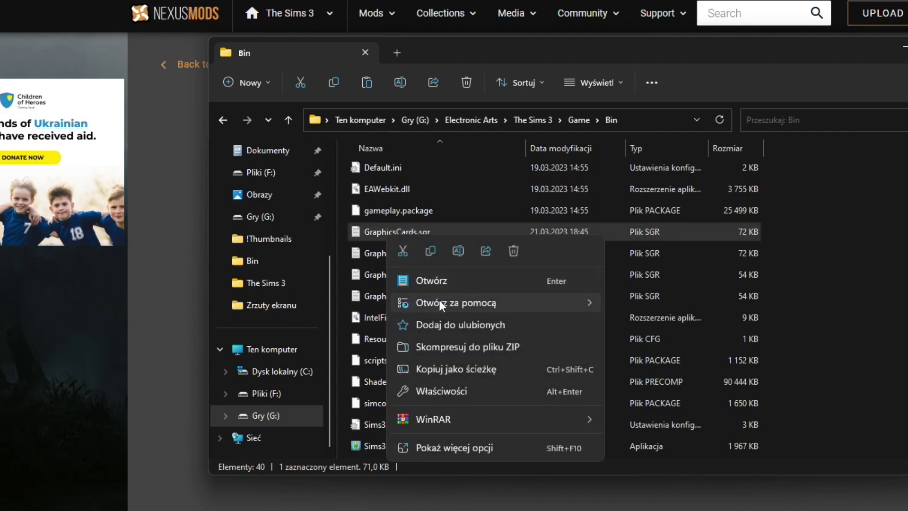
left_click(468, 204)
double_click(404, 231)
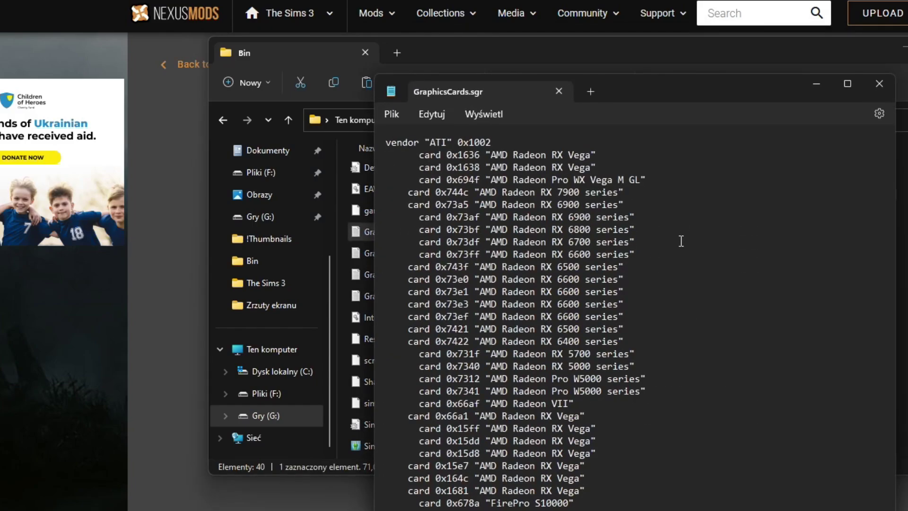
left_click_drag(662, 87, 876, 75)
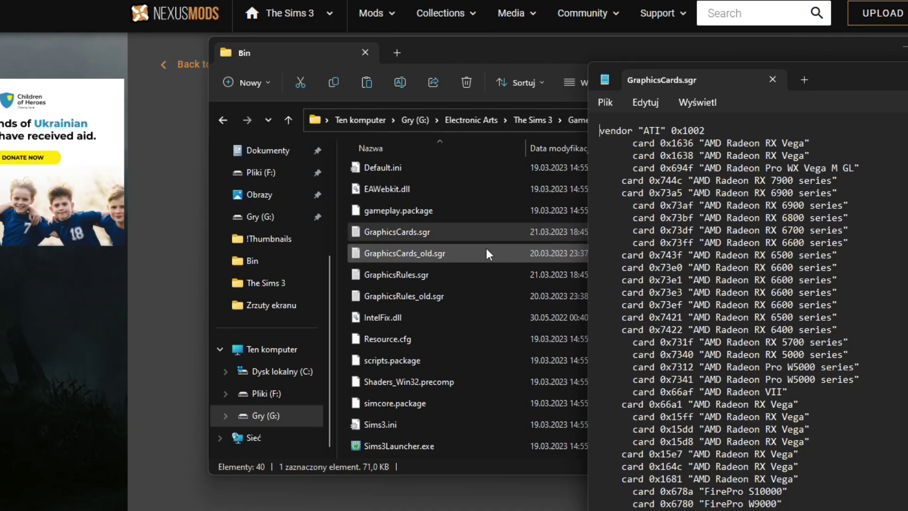
Step: Search GraphicsCards.sgr for 1660 and highlight the card 0x2182 "GeForce GTX 1660 Ti" entry to check that the graphics card is listed
scroll(815, 293, "down", 15)
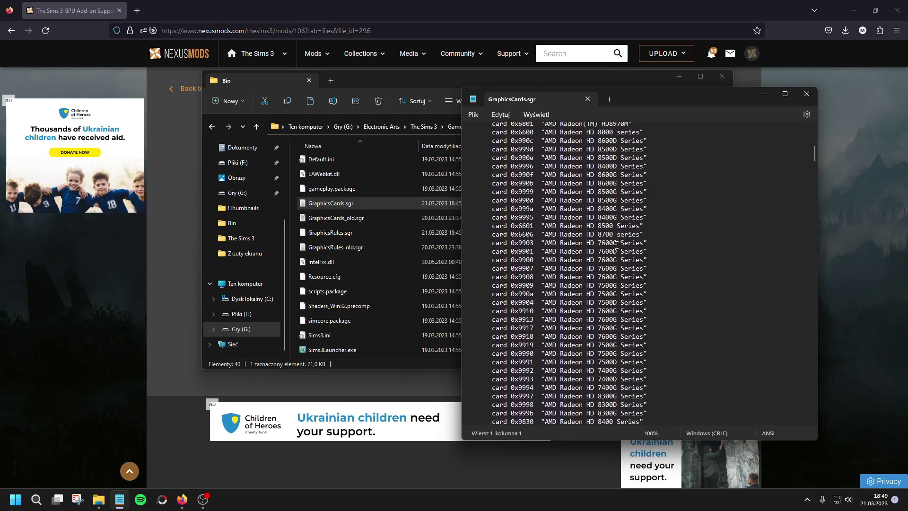
scroll(616, 245, "down", 15)
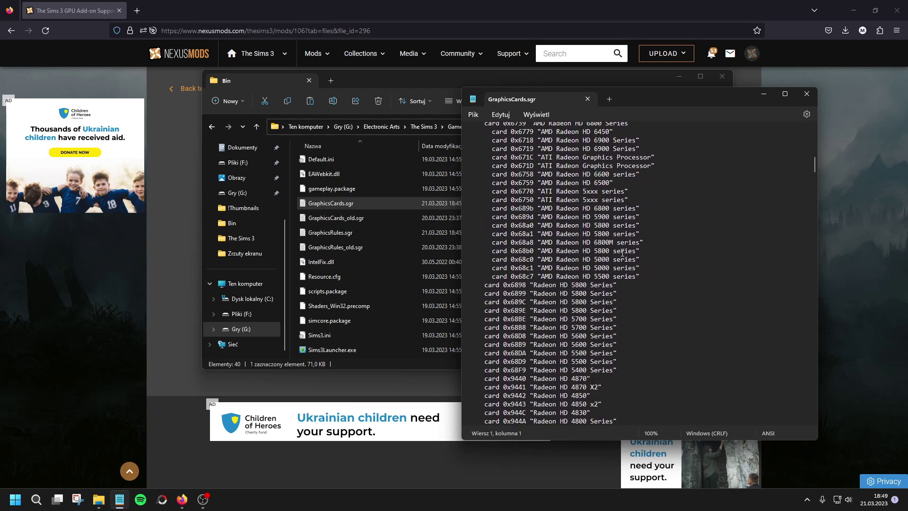
scroll(615, 268, "down", 20)
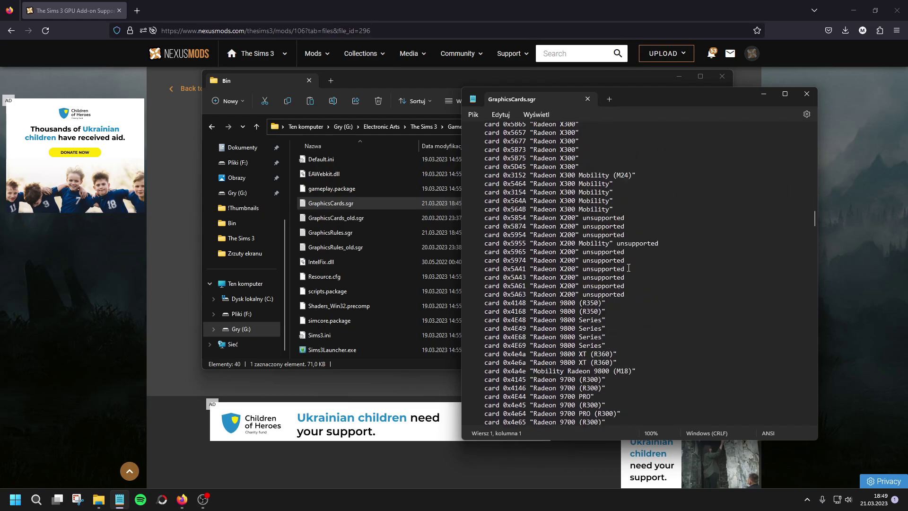
scroll(625, 267, "down", 10)
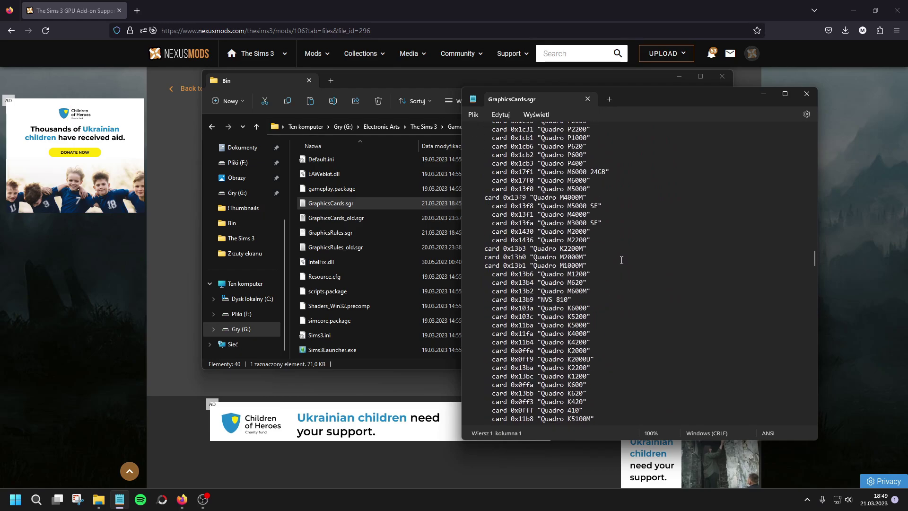
key("ctrl+f")
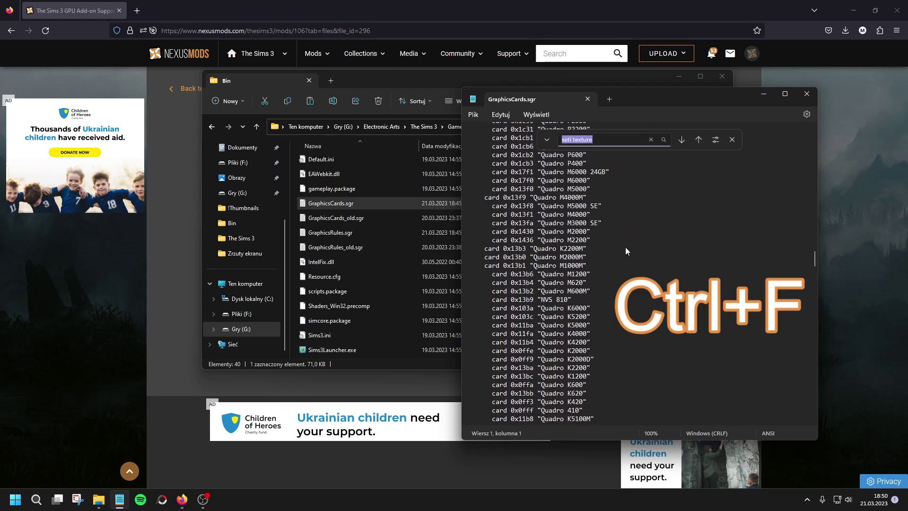
type("1660")
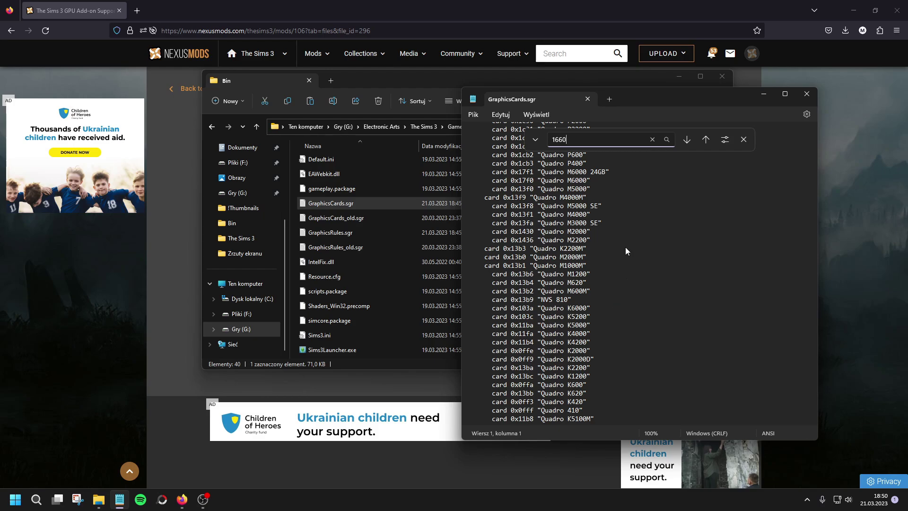
key("Return")
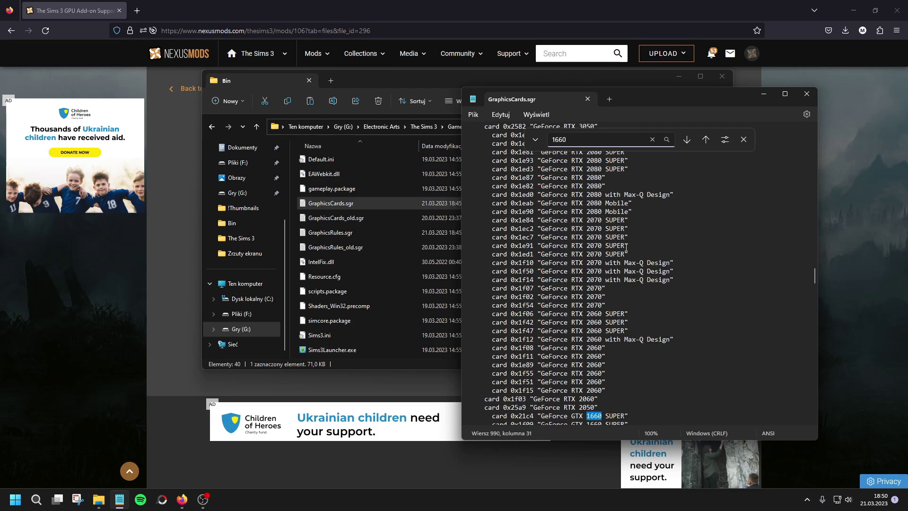
scroll(606, 252, "down", 7)
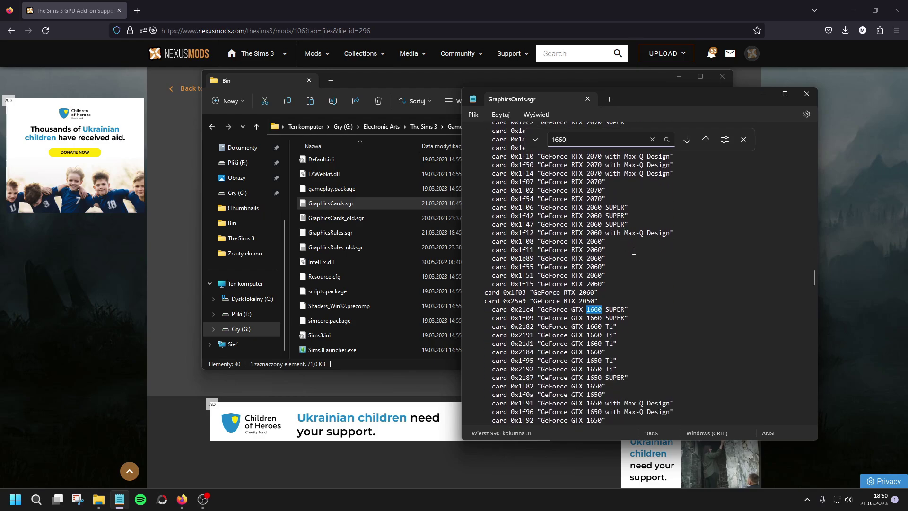
left_click_drag(493, 246, 618, 248)
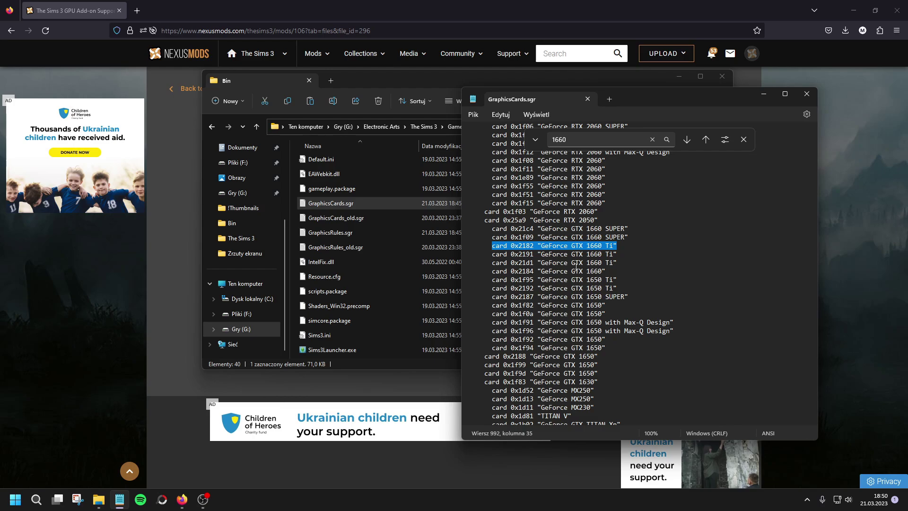
left_click(577, 263)
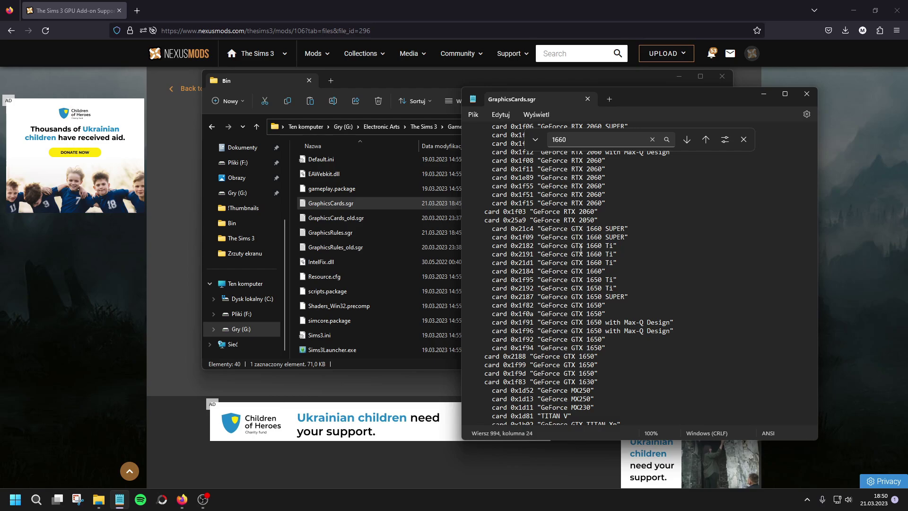
Step: Close GraphicsCards.sgr and open GraphicsRules.sgr from the Bin folder in Notatnik
key("alt+F4")
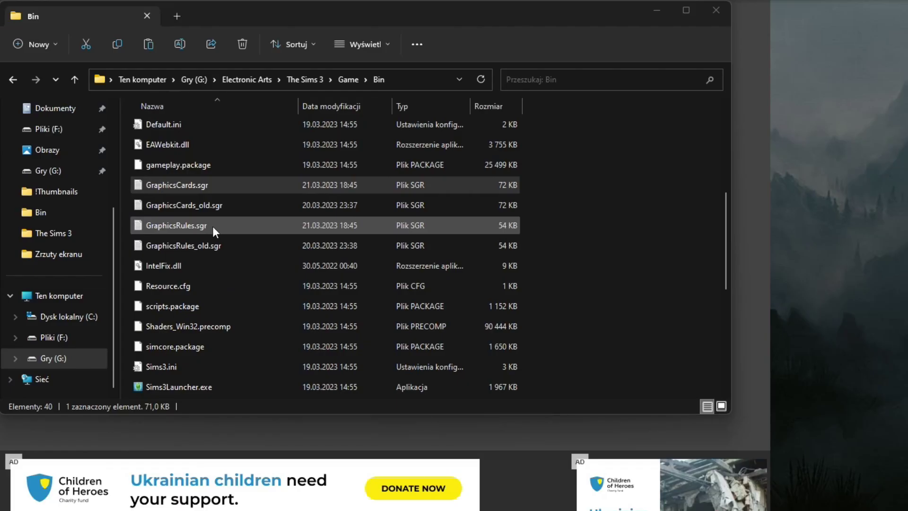
double_click(212, 229)
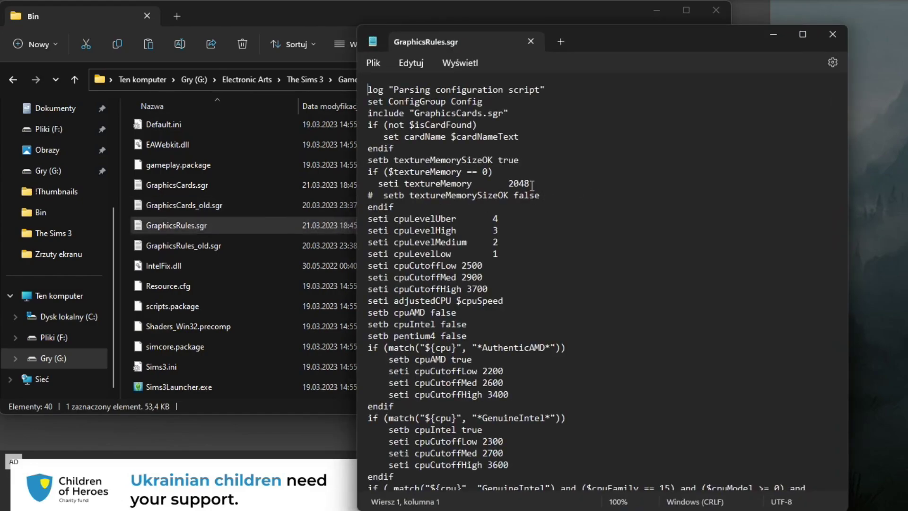
Step: Highlight the seti textureMemory line and its value in GraphicsRules.sgr to check the texture memory setting
left_click_drag(530, 186, 357, 186)
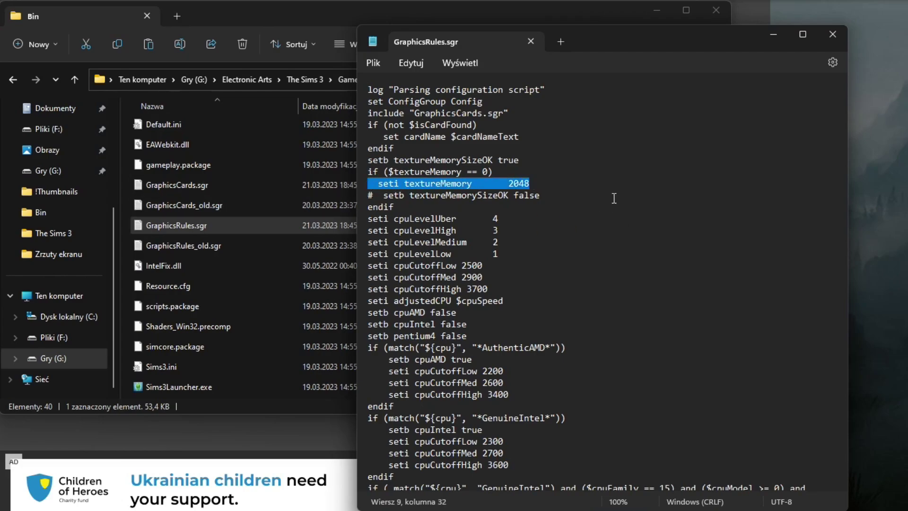
left_click(572, 186)
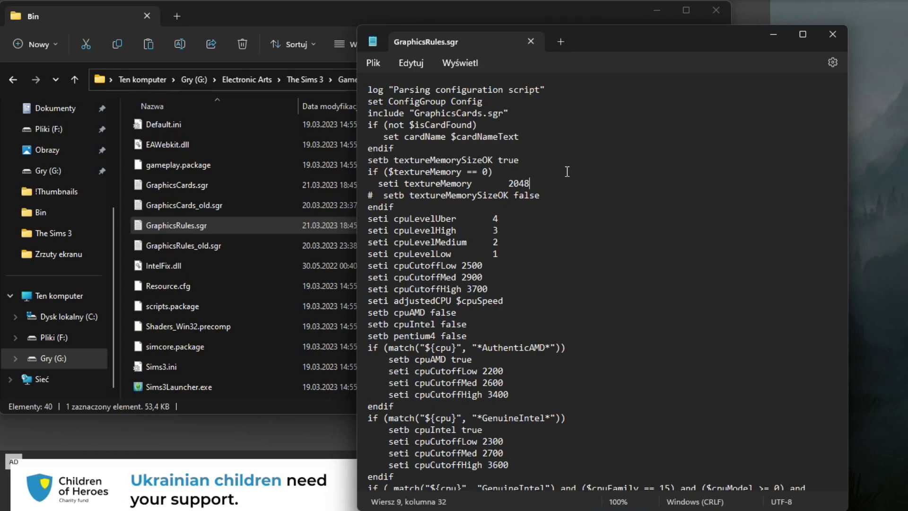
left_click_drag(508, 183, 535, 183)
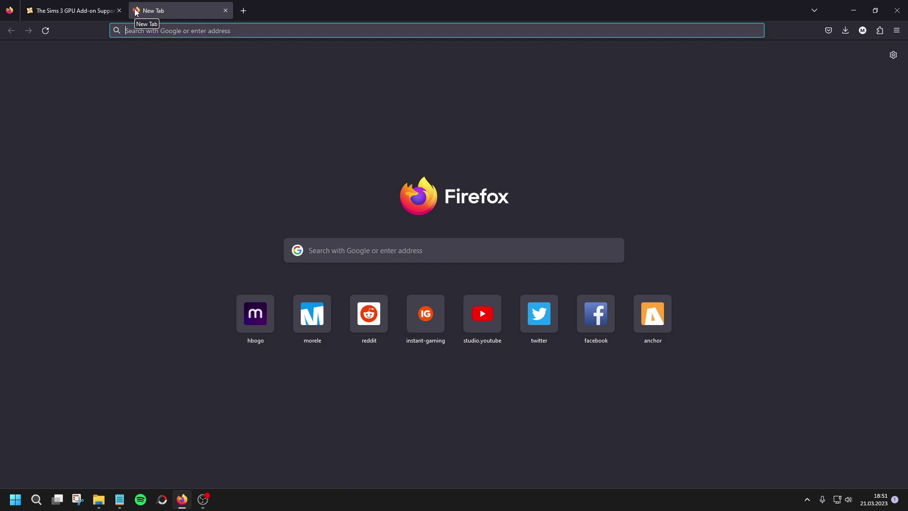
Step: Search the web in Firefox for "geforce gtx 1660 ti vram" and highlight the memory size in the first result
type("ge")
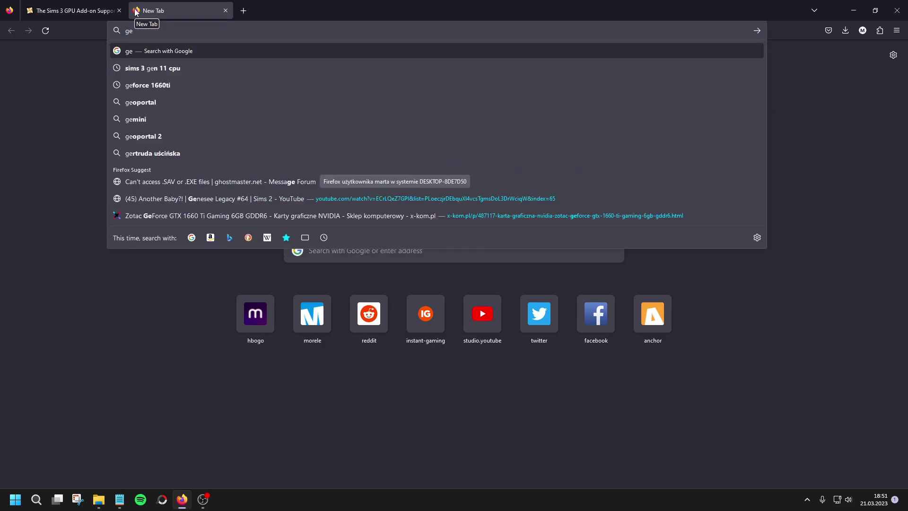
type("force gtx 1660")
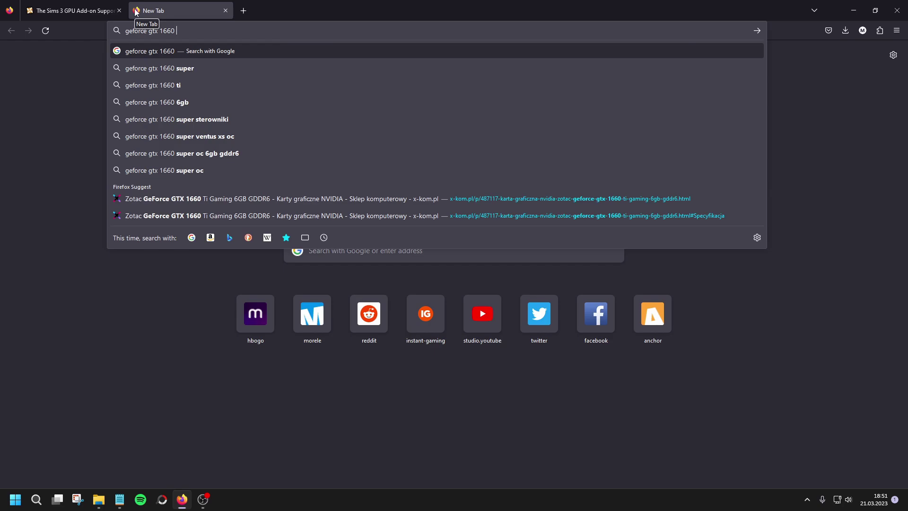
type(" ti v")
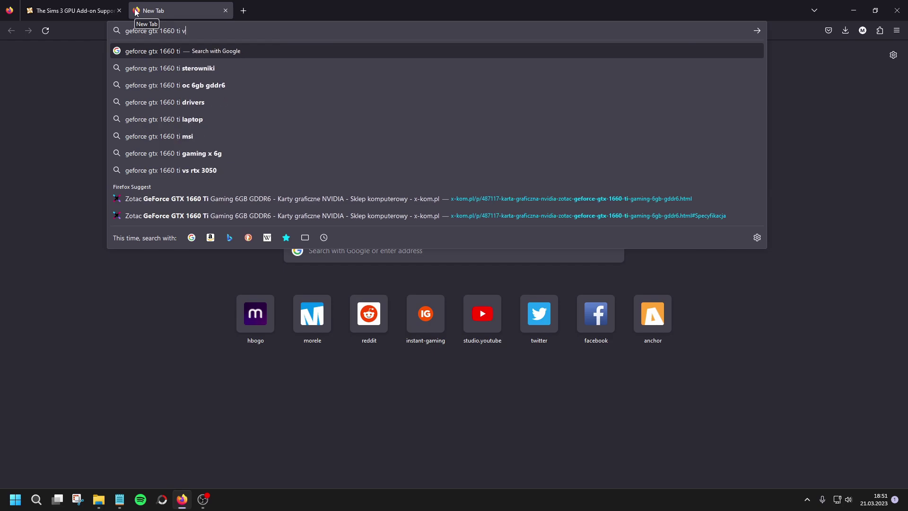
type("ram")
key("Return")
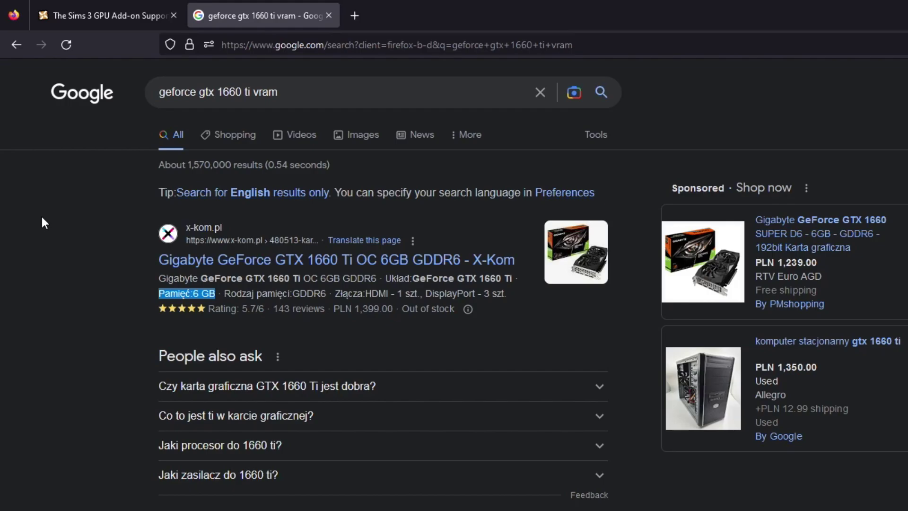
left_click(170, 294)
left_click_drag(157, 293, 216, 294)
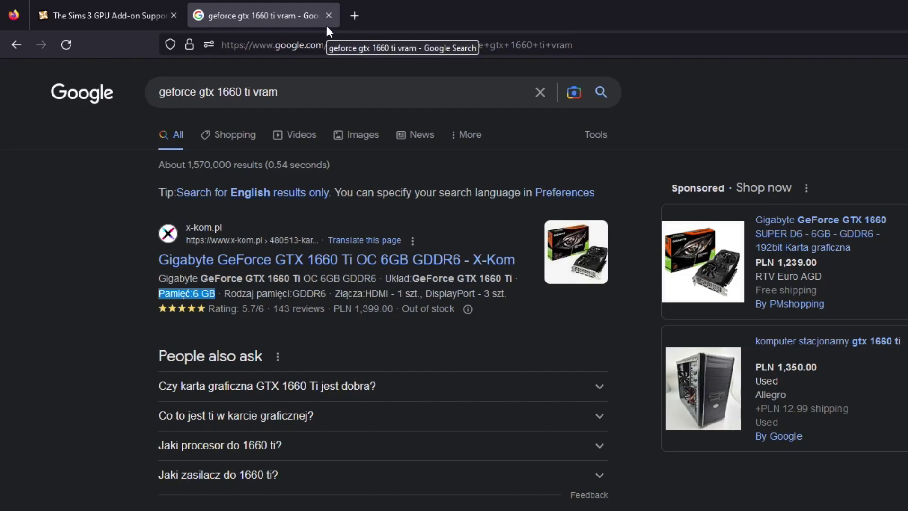
Step: Return to GraphicsRules.sgr in Notatnik, set textureMemory to 3072, then save and close the file
key("alt+Tab")
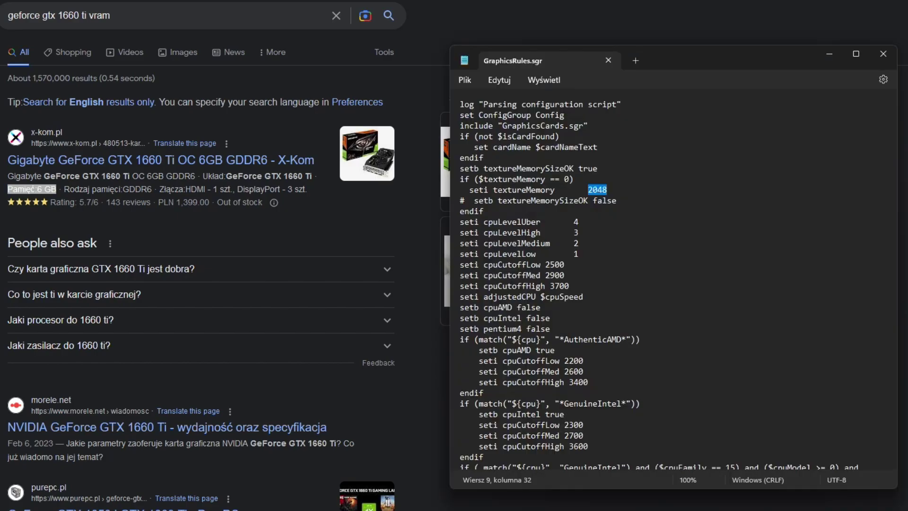
left_click(662, 189)
left_click_drag(588, 189, 609, 189)
mouse_move(624, 187)
left_mouse_down()
mouse_move(591, 186)
mouse_move(609, 188)
left_mouse_up()
type("3072")
key("ctrl+s")
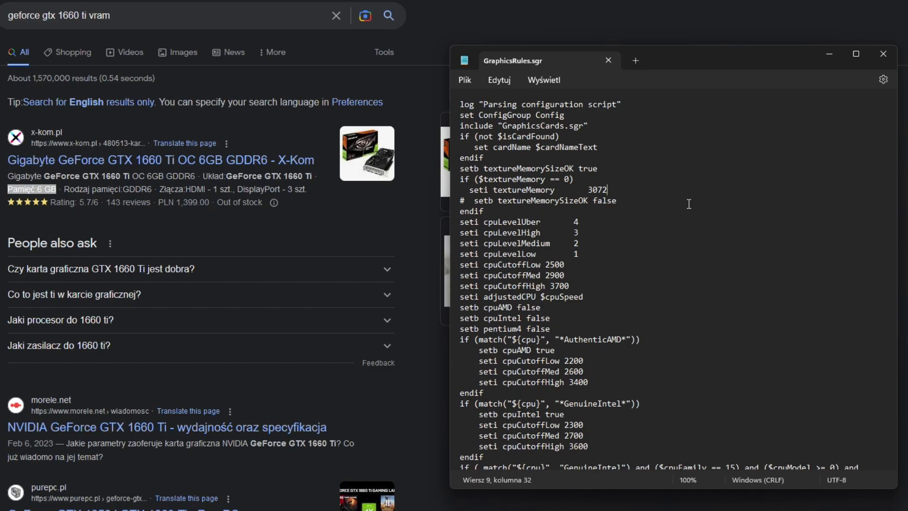
left_click(877, 61)
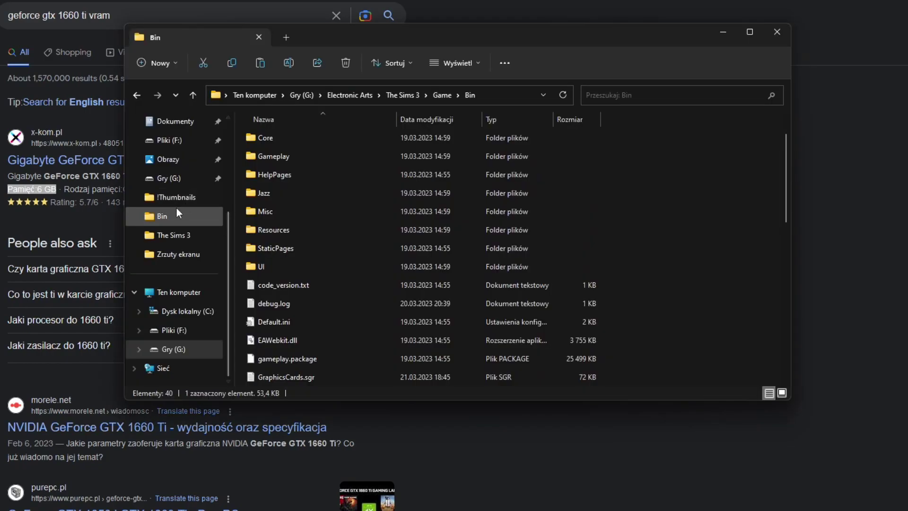
Step: Open DeviceConfig.log from the Electronic Arts\The Sims 3 folder in Dokumenty
scroll(175, 222, "up", 3)
left_click(176, 218)
double_click(291, 175)
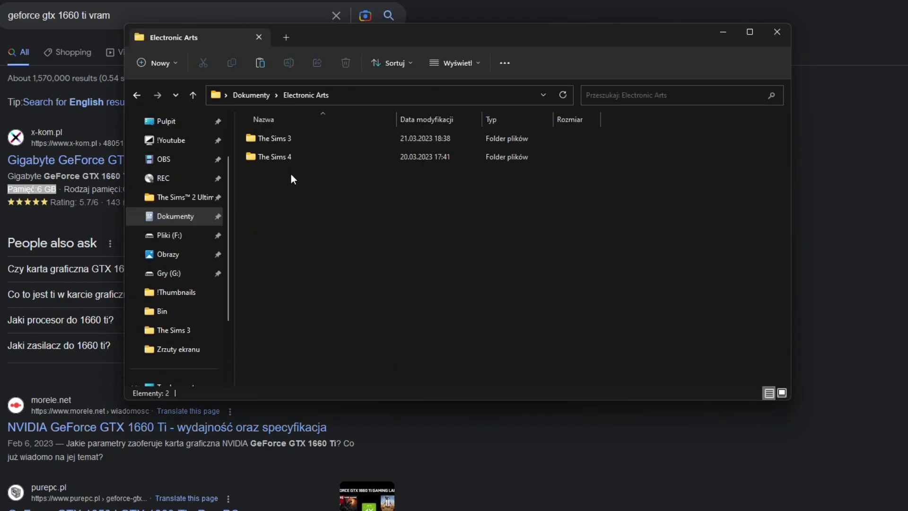
double_click(297, 144)
scroll(297, 160, "down", 7)
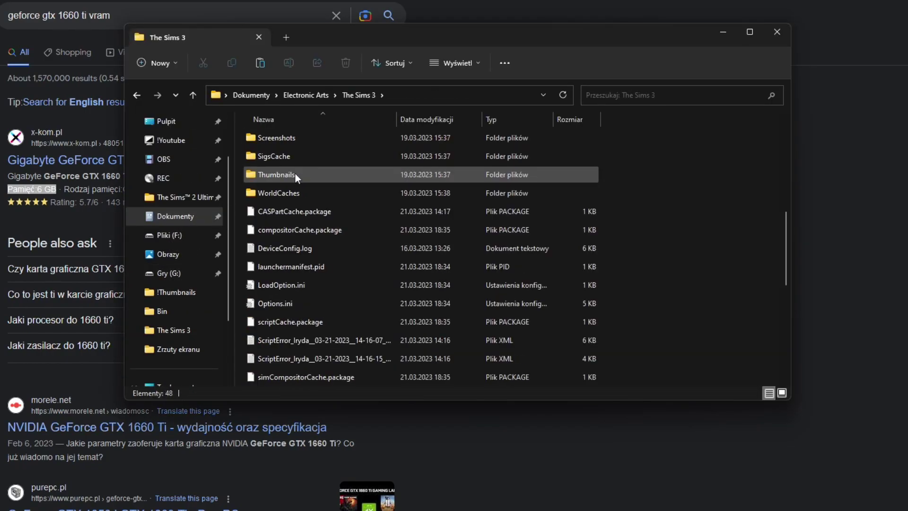
double_click(303, 249)
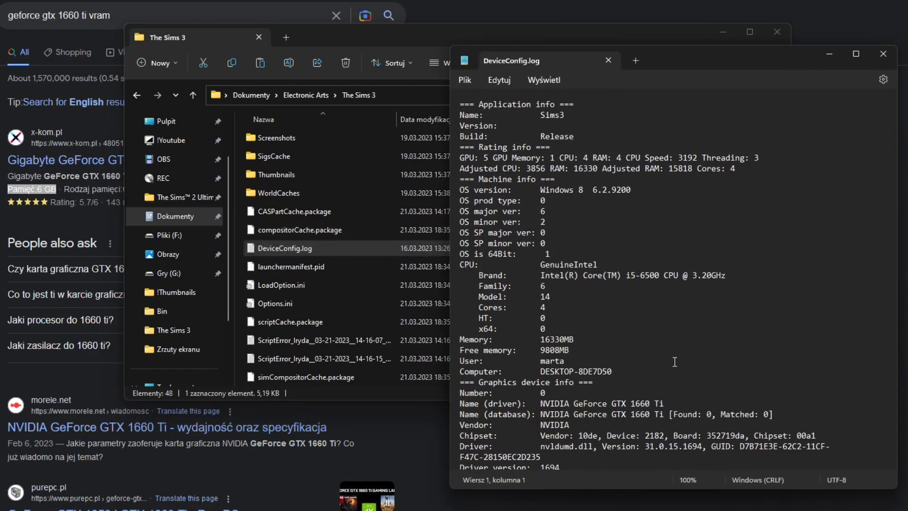
Step: Highlight the Found and Matched values of the graphics card's database name, then close the log and minimize the folder window
left_click_drag(673, 414, 755, 413)
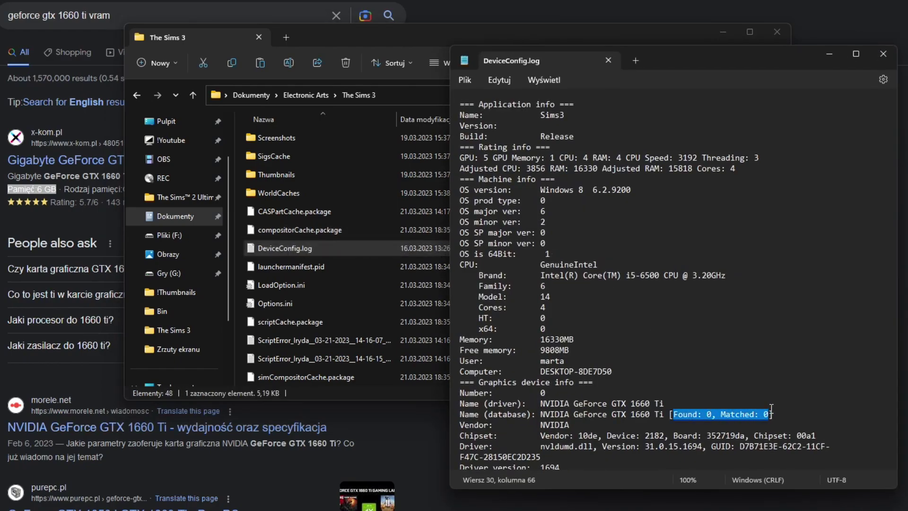
left_click(788, 232)
left_click(894, 57)
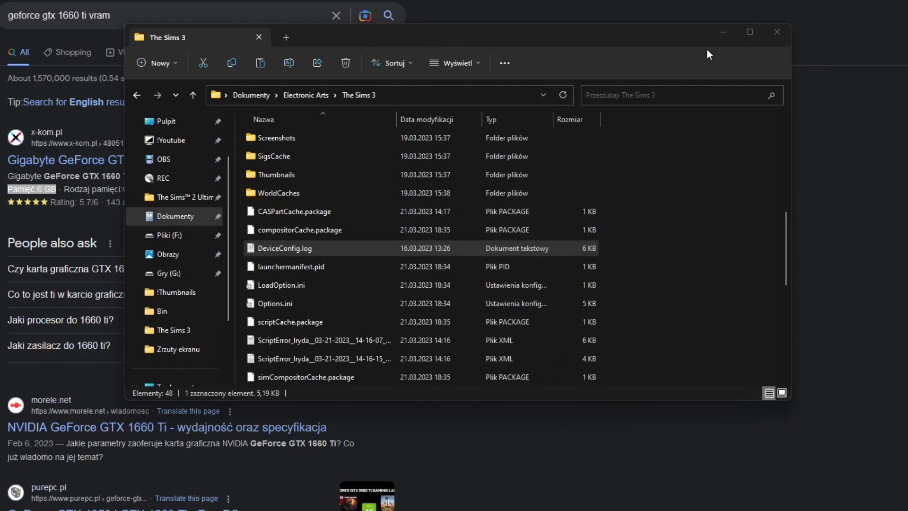
left_click(723, 32)
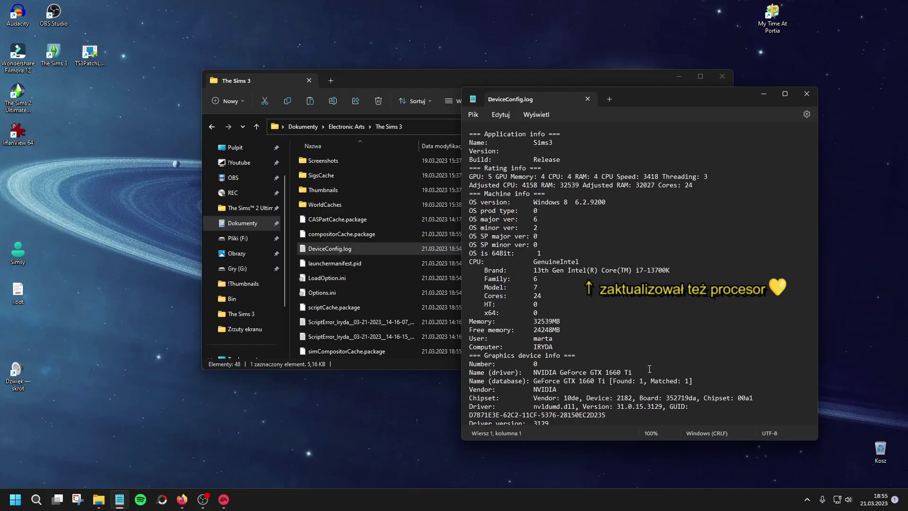
Step: Highlight the graphics card's Name (database) entry in the regenerated DeviceConfig.log to check whether the card is recognized
left_click_drag(709, 384, 534, 381)
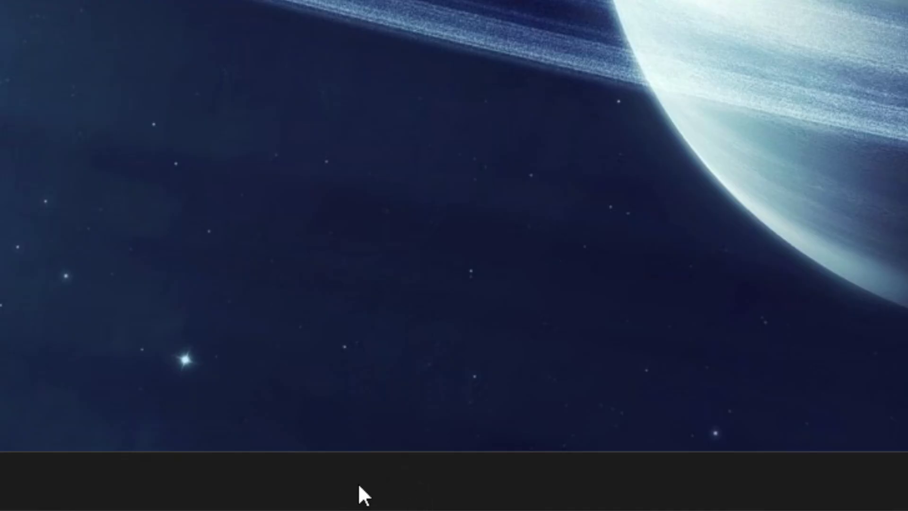
Step: Open the Grafika page of the Windows display settings (System > Wyświetlacz)
right_click(343, 483)
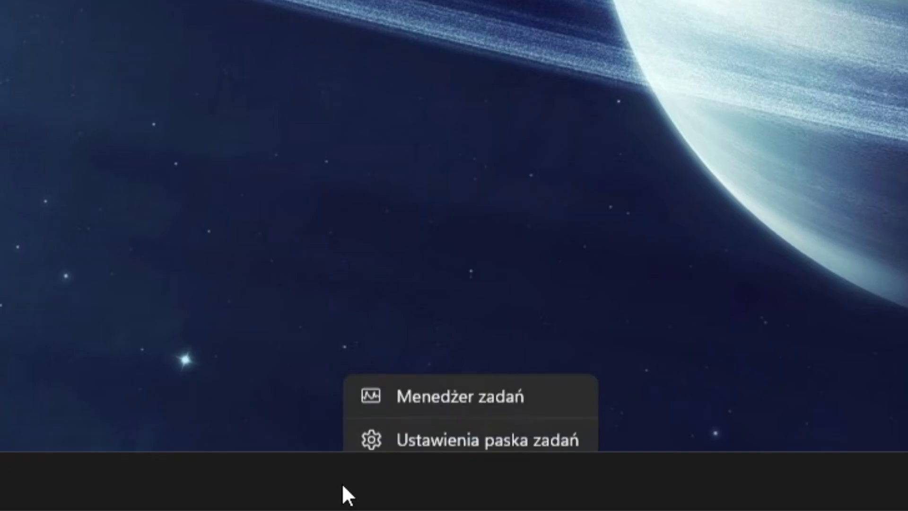
left_click(421, 429)
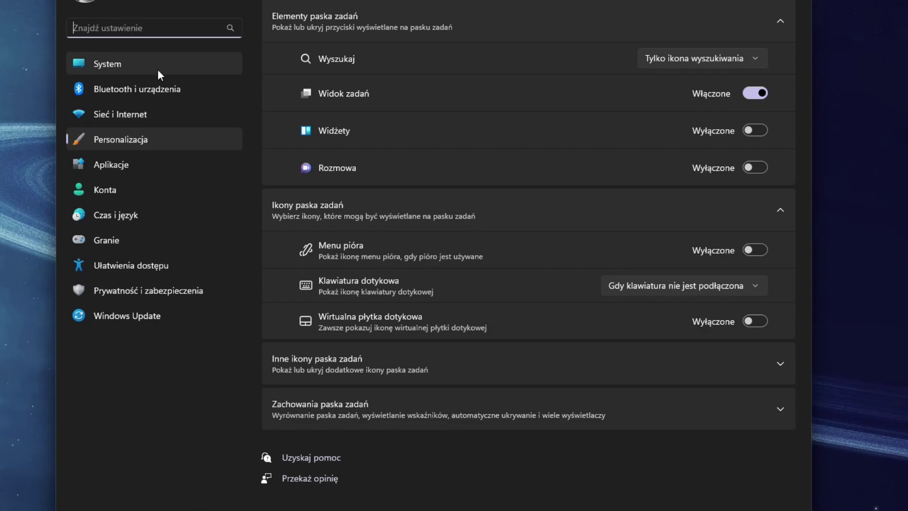
left_click(163, 65)
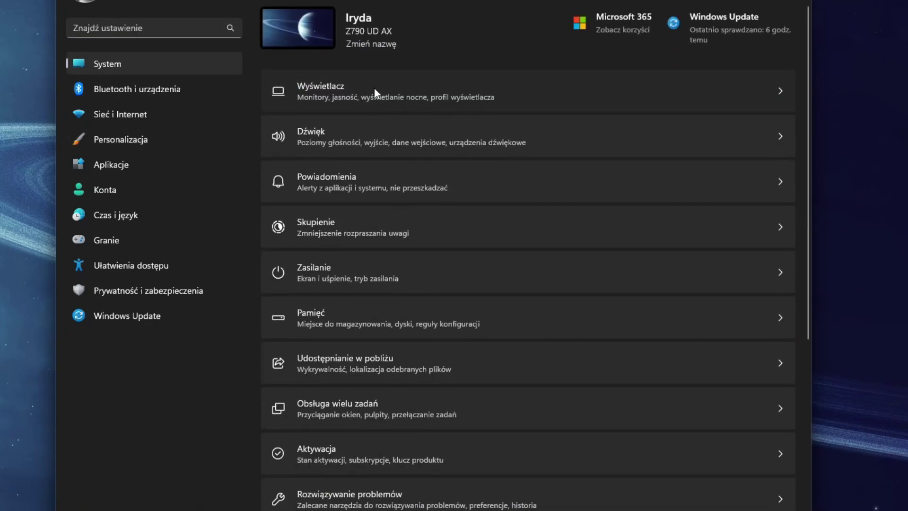
left_click(375, 89)
scroll(461, 213, "down", 6)
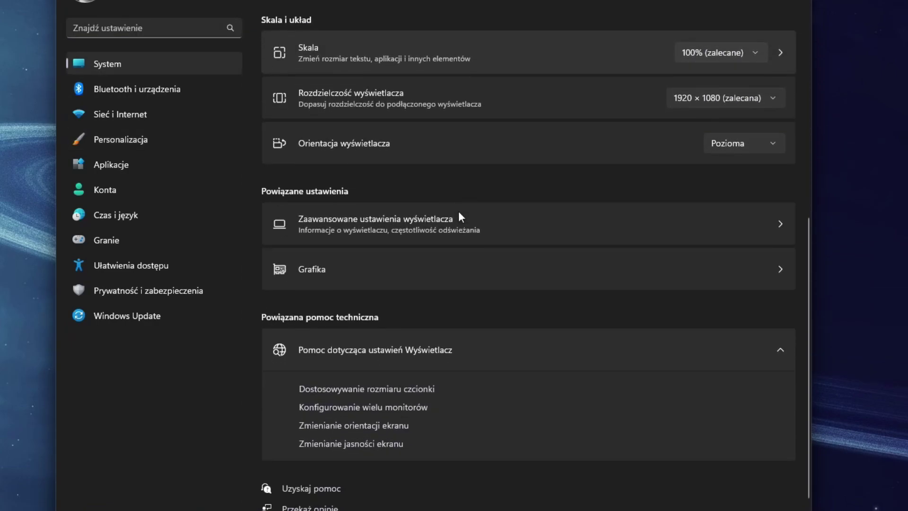
left_click(387, 267)
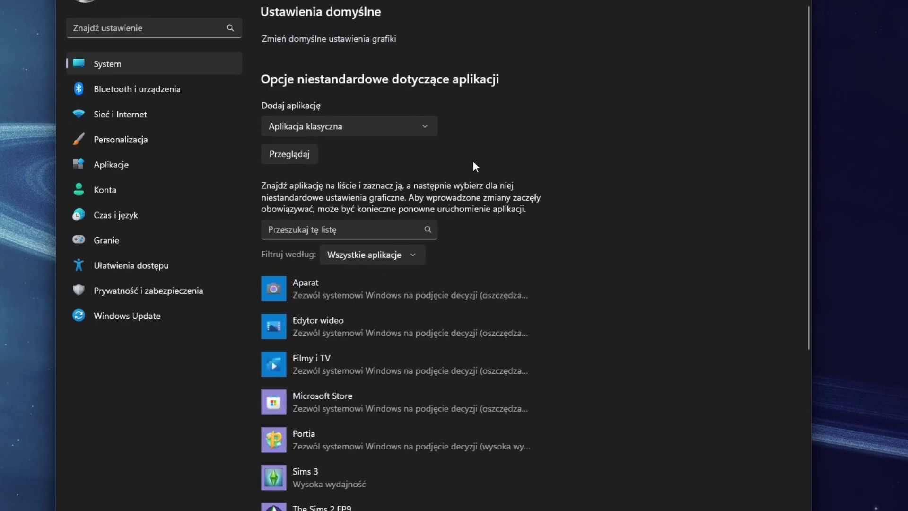
Step: Save the Wysoka wydajność graphics preference, using the NVIDIA GeForce GTX 1660 Ti, for Sims 3
scroll(401, 154, "down", 5)
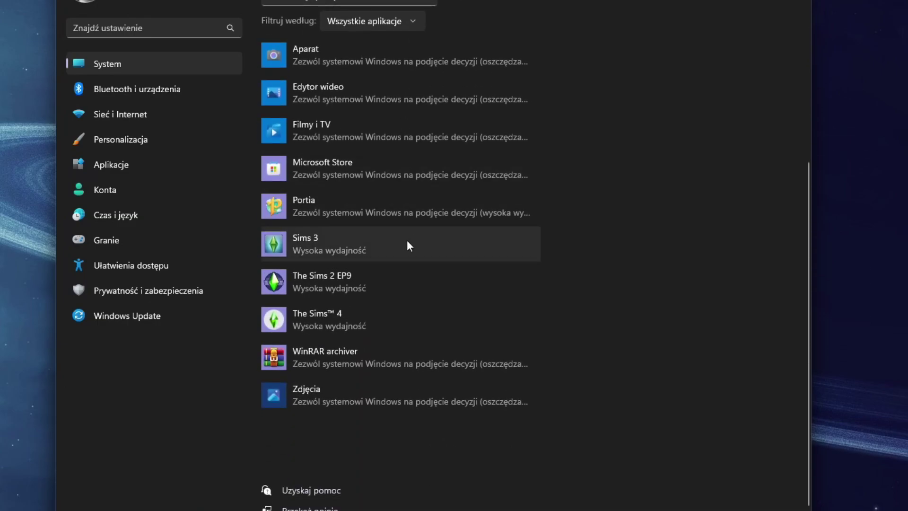
left_click(387, 254)
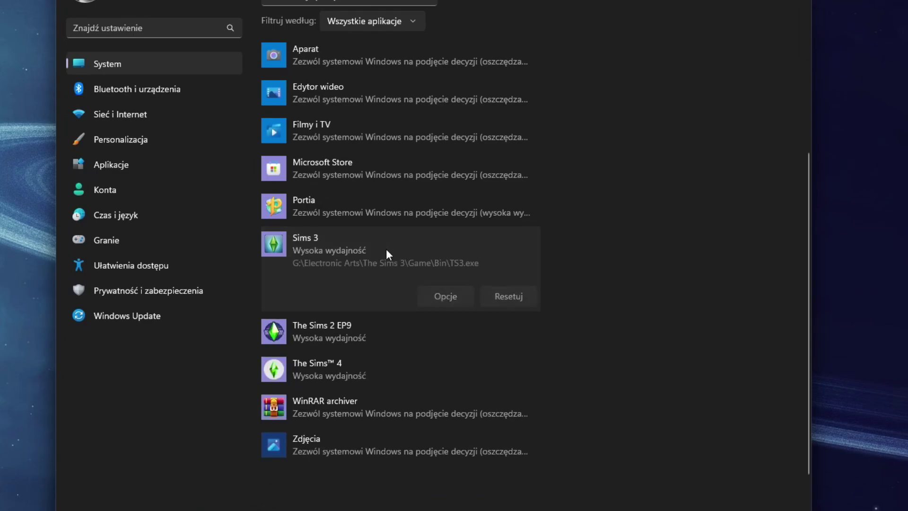
left_click(432, 293)
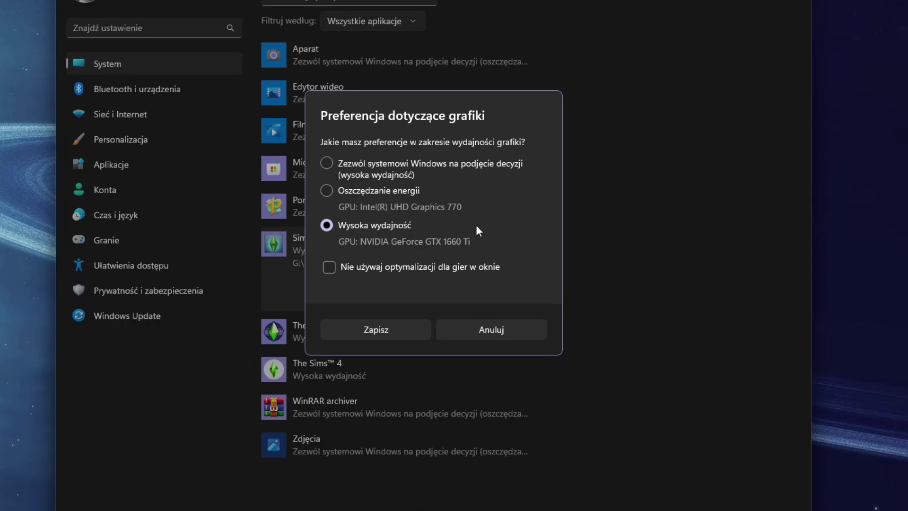
left_click(387, 326)
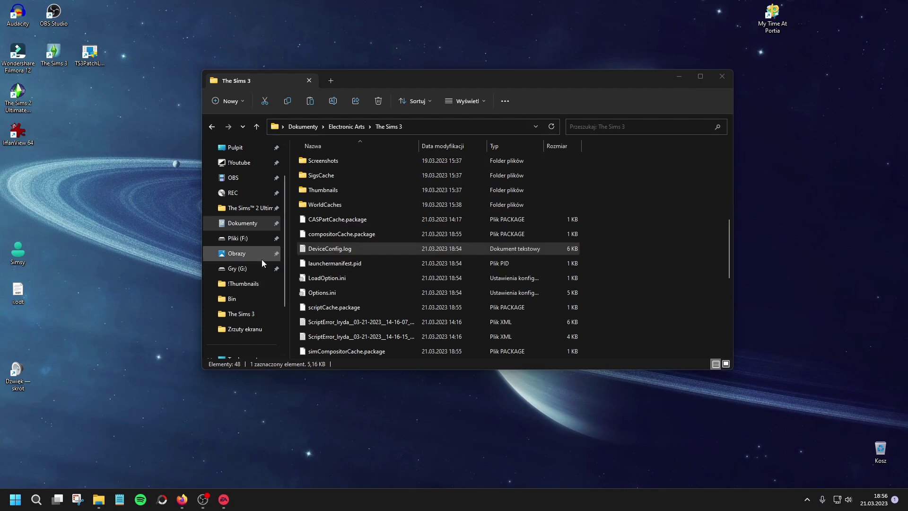
Step: Open GraphicsRules.sgr from Electronic Arts\The Sims 3\Game\Bin on drive G: in Notatnik
scroll(262, 263, "down", 2)
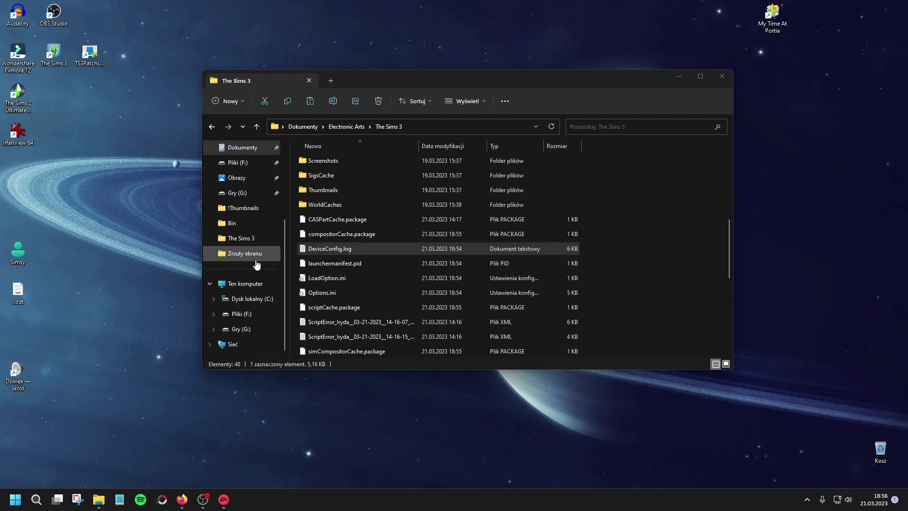
left_click(247, 329)
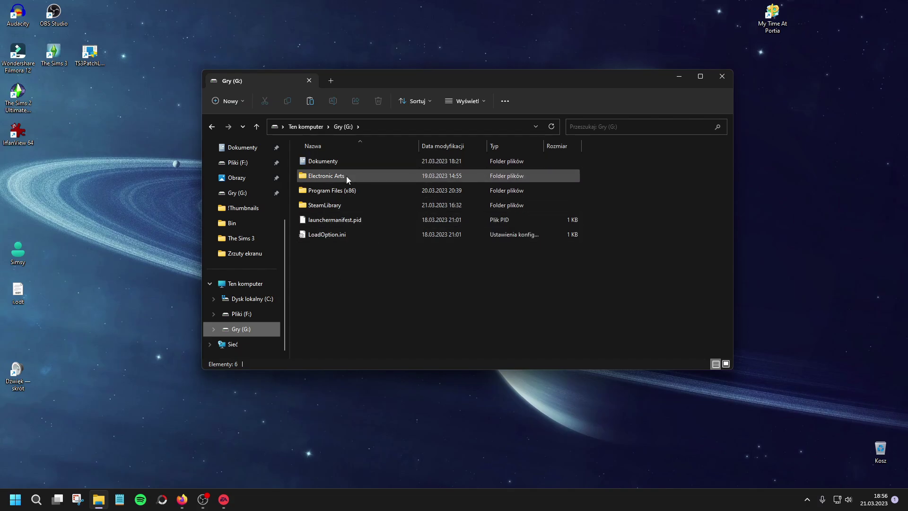
mouse_move(347, 176)
double_click(350, 175)
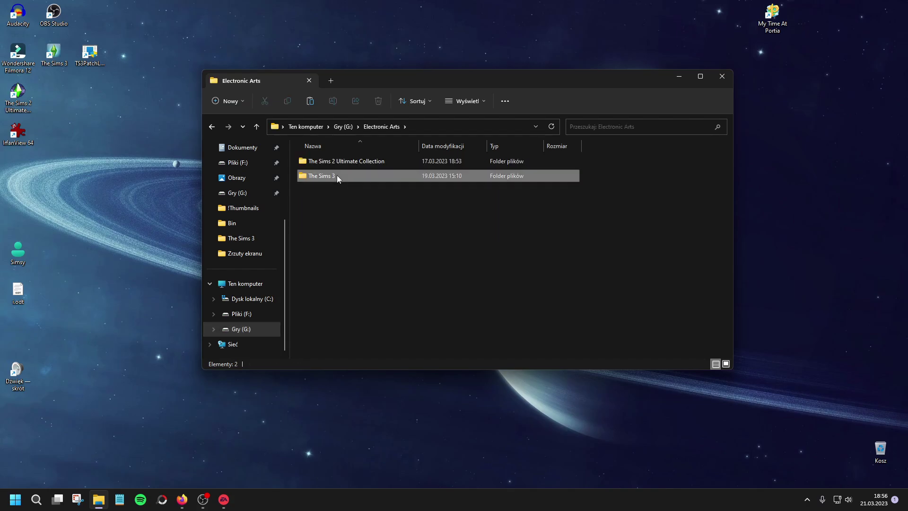
double_click(337, 175)
double_click(331, 214)
double_click(333, 214)
scroll(334, 210, "down", 4)
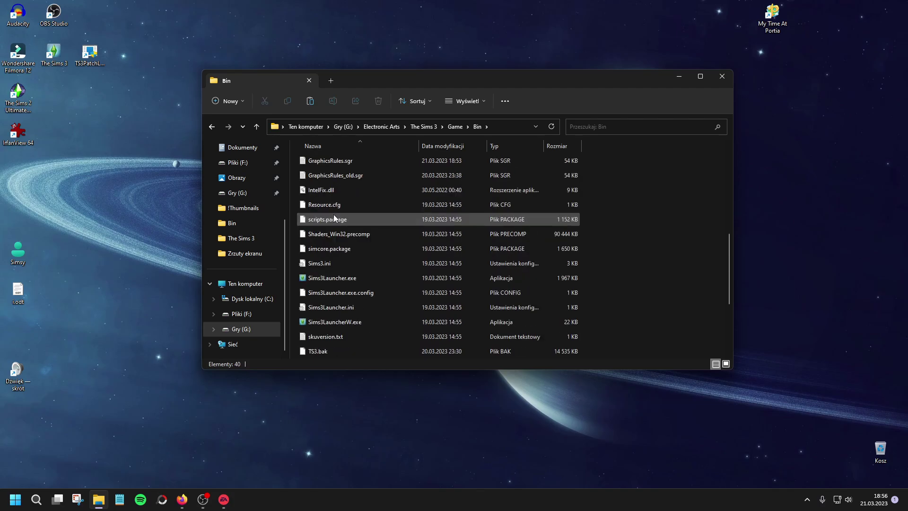
double_click(334, 208)
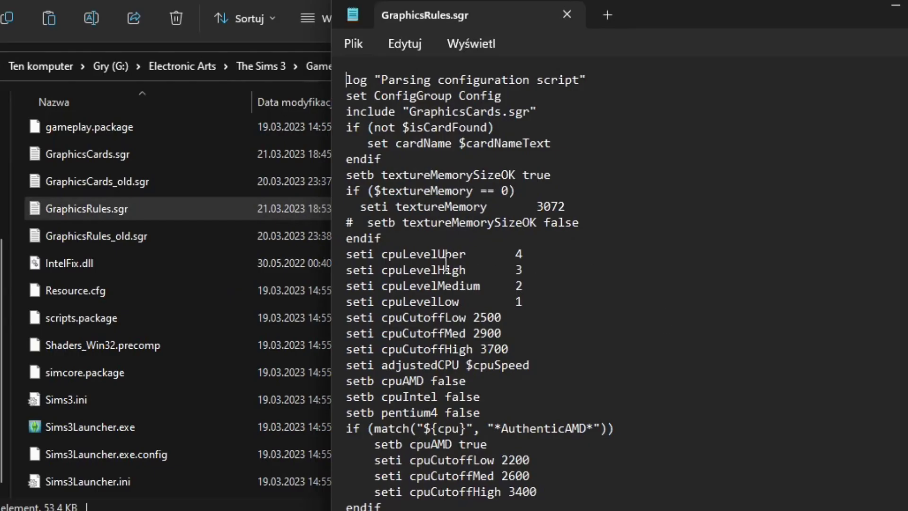
Step: Set cpuLevelMedium and cpuLevelLow to 3 in GraphicsRules.sgr, then close the file and save the changes
left_click(433, 254)
left_click(521, 271)
left_click(523, 285)
key("BackSpace")
type("3")
key("Down")
key("BackSpace")
type("3")
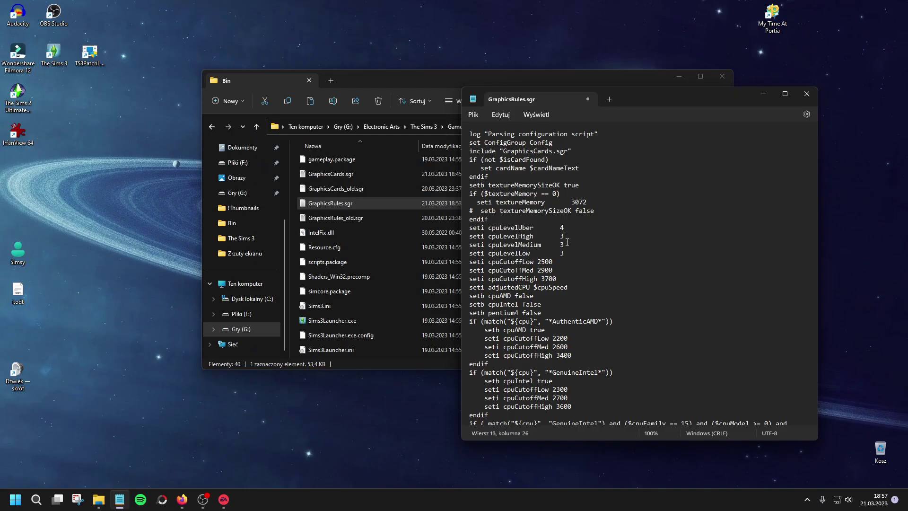
left_click(812, 97)
left_click(563, 296)
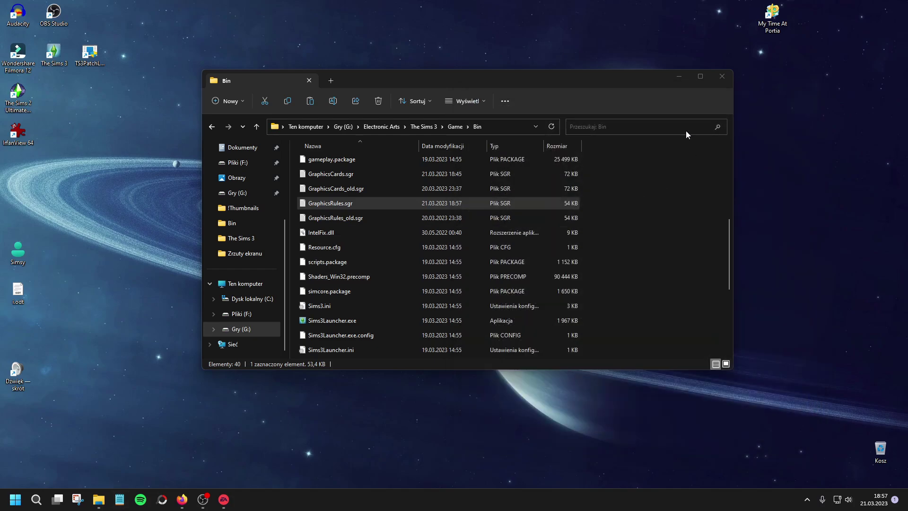